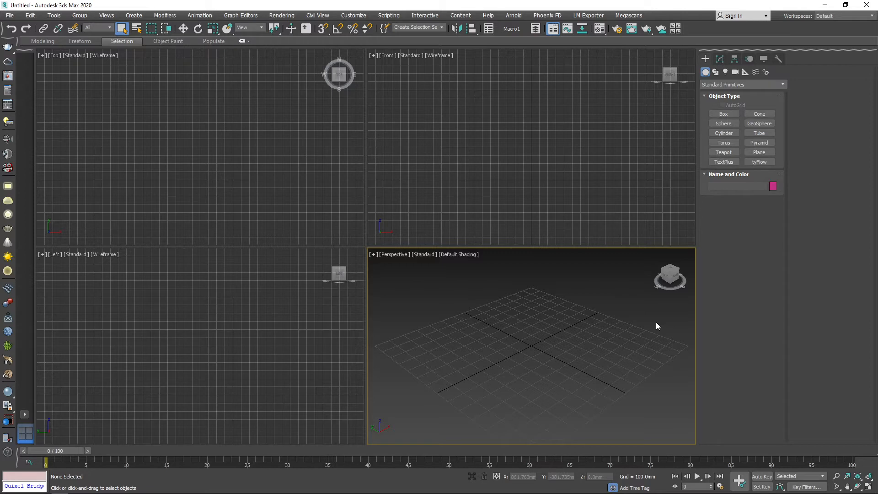
Create a cube with sides of about 632 mm near the grid's centre and show the perspective view alone.
click(723, 114)
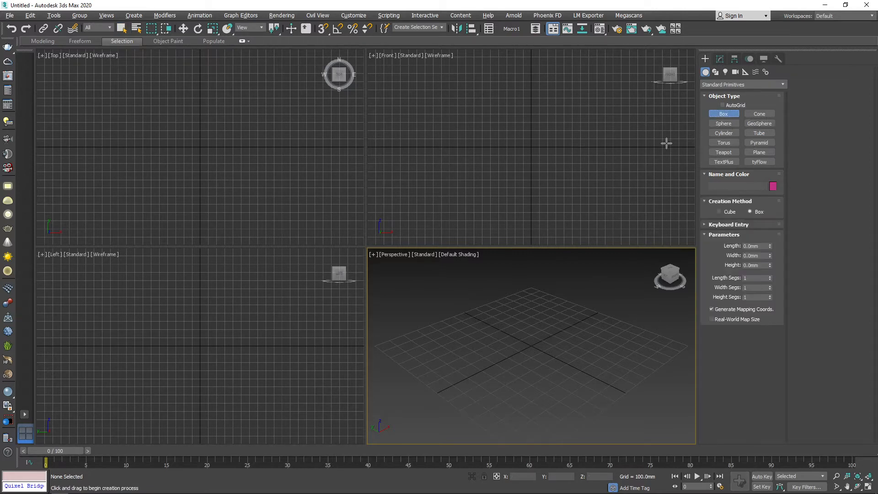
drag(529, 346, 554, 369)
key(alt+w)
scroll(500, 341, down, 5)
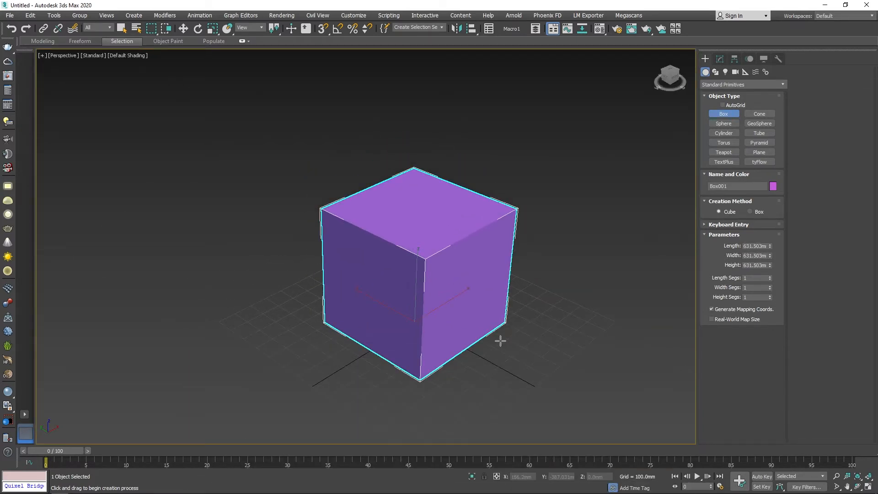
alt+middle_drag(425, 305, 442, 296)
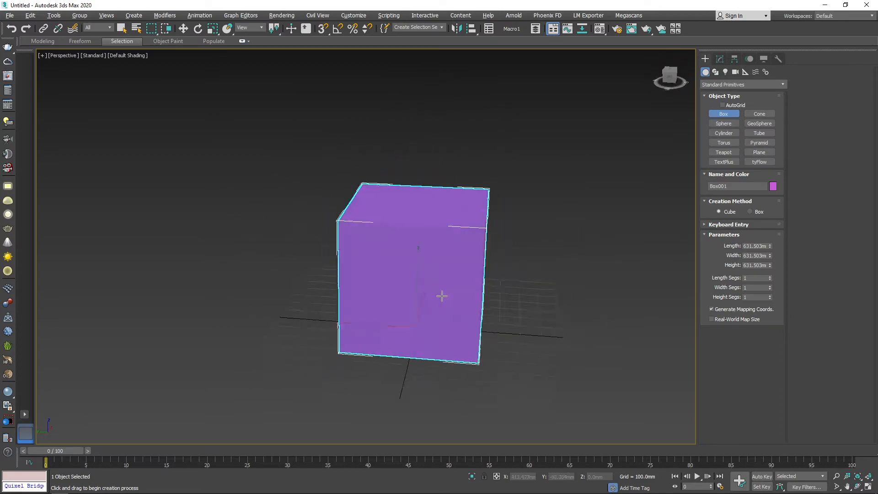
Switch to the web browser and search Google Images for "packaging design templates".
key(super)
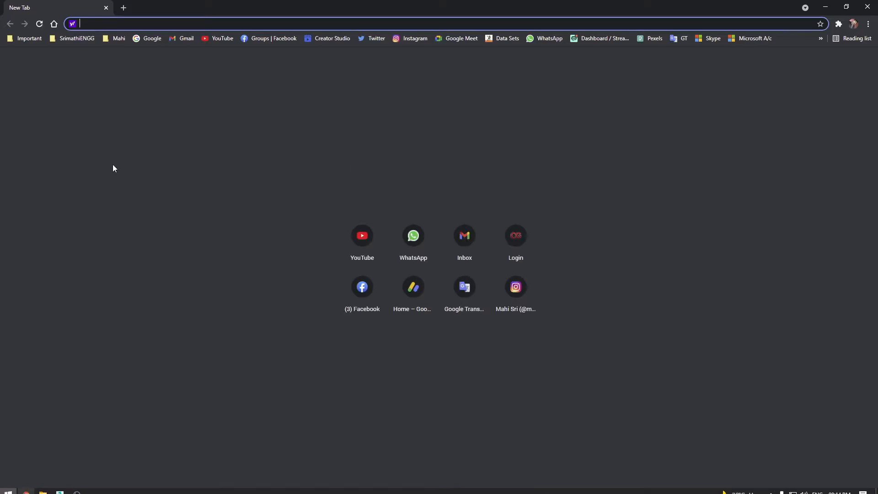
click(153, 39)
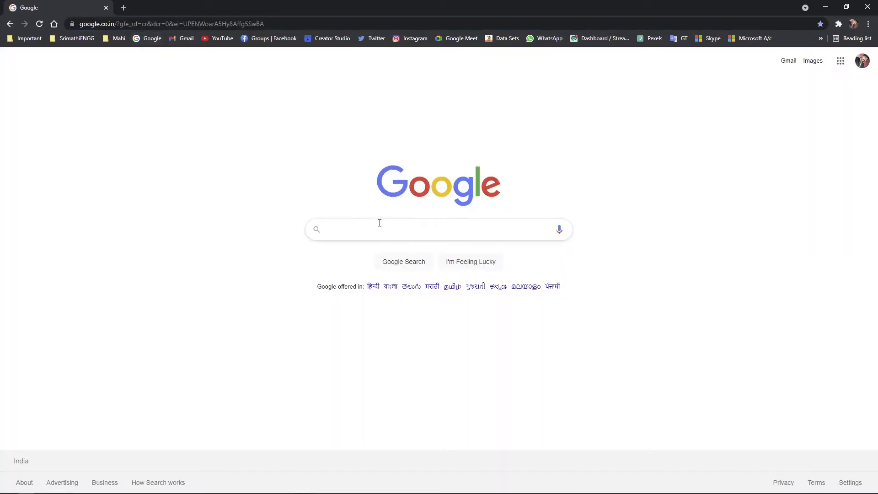
text(pack)
key(Down)
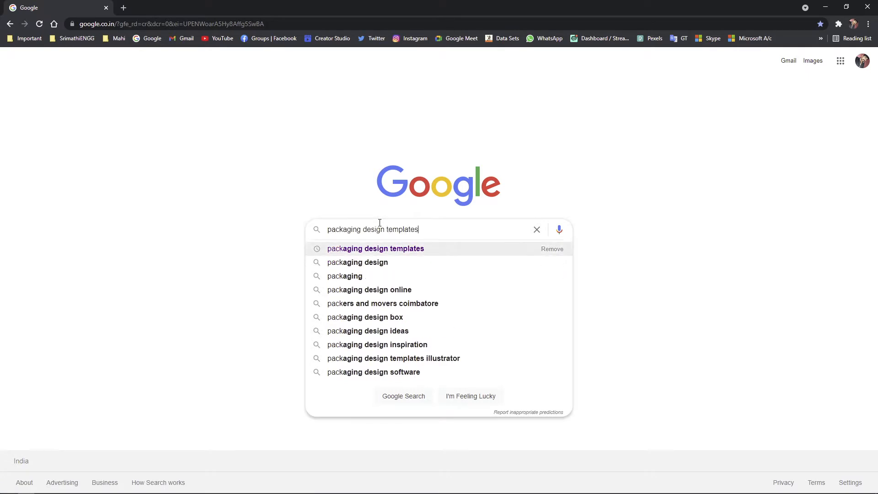
key(Return)
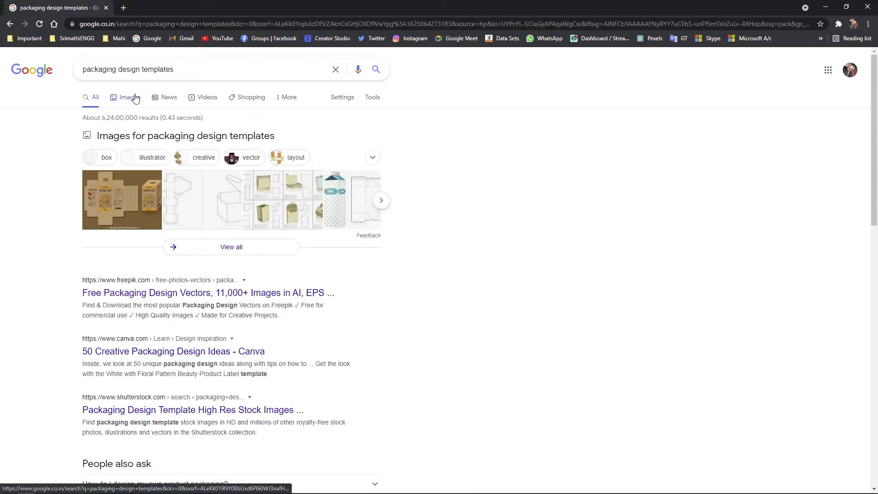
click(136, 98)
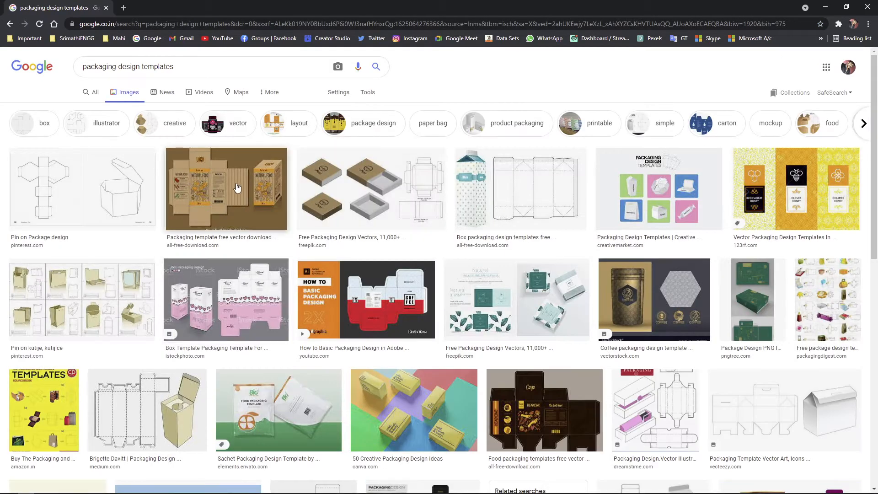
Examine the natural-food box template and the other unfolded packaging layouts in the image results, and return to 3ds Max.
click(237, 187)
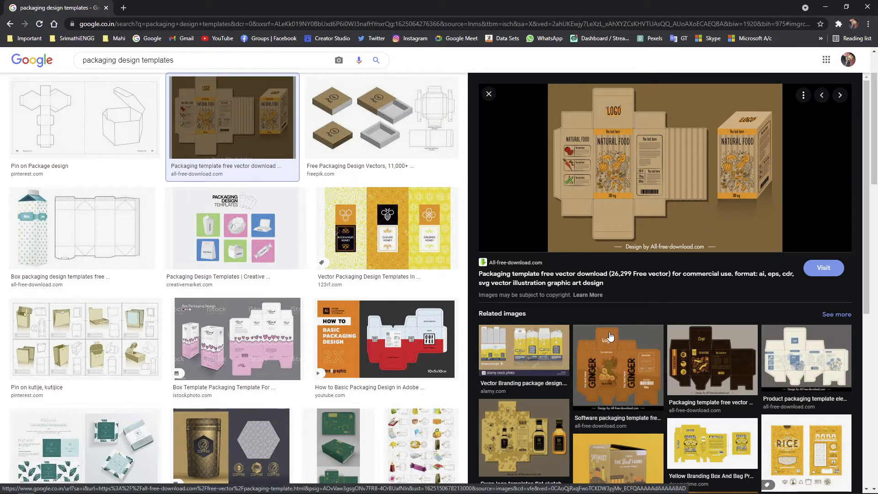
scroll(630, 169, down, 2)
scroll(632, 361, down, 2)
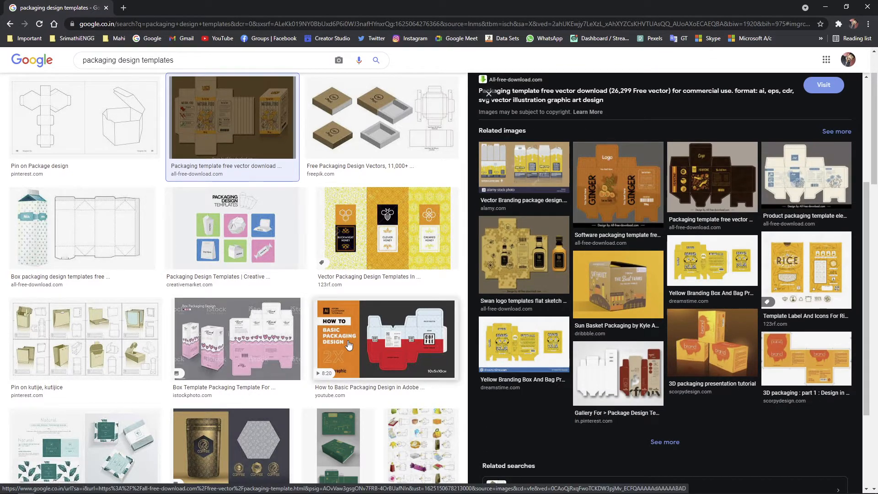
scroll(348, 345, down, 4)
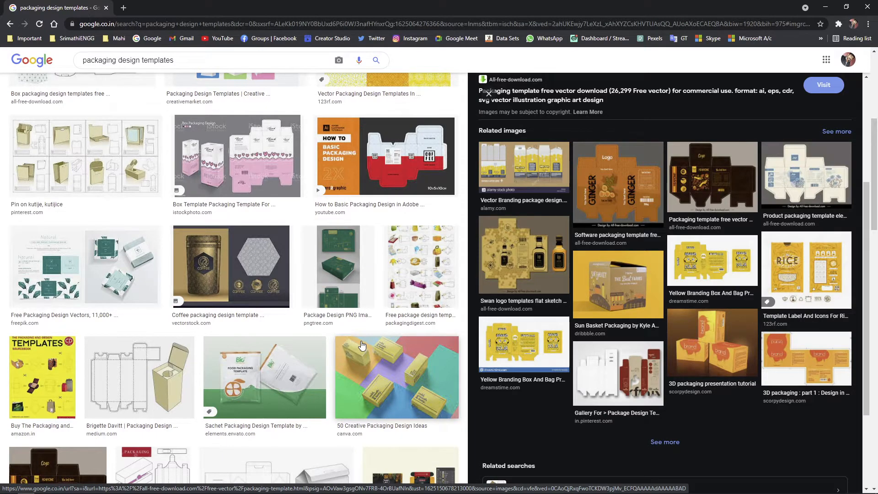
scroll(361, 345, down, 4)
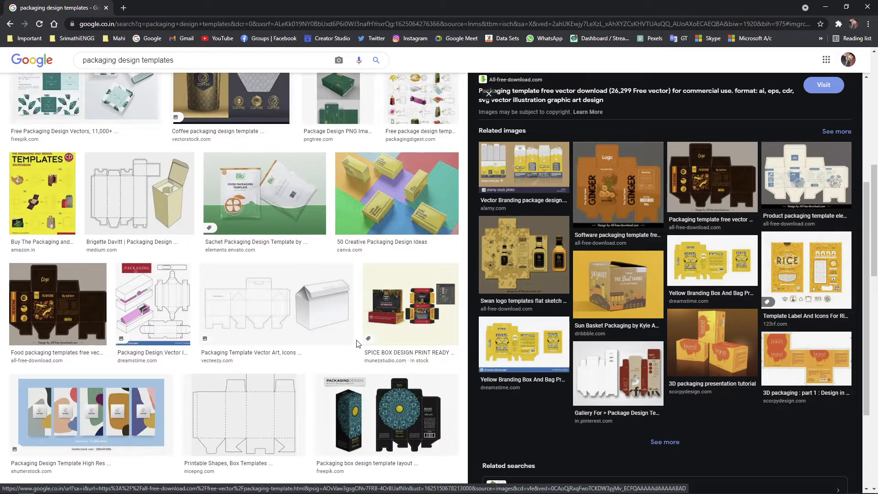
scroll(359, 344, down, 8)
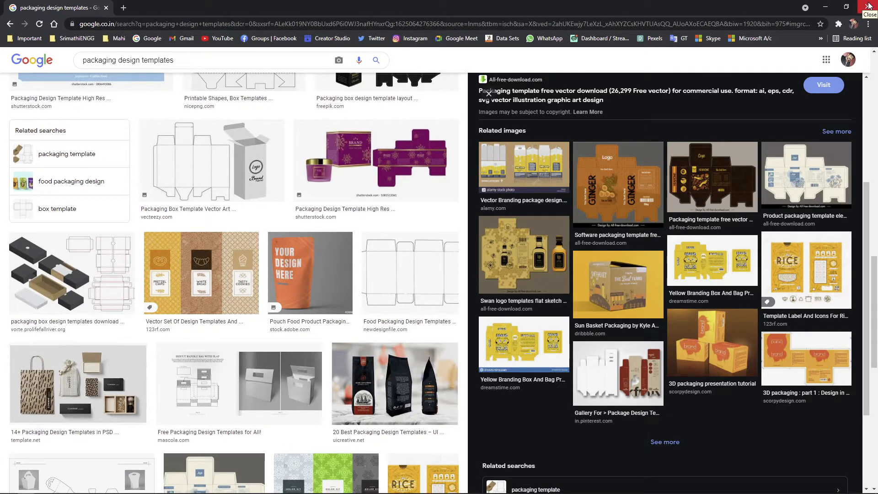
scroll(405, 278, down, 10)
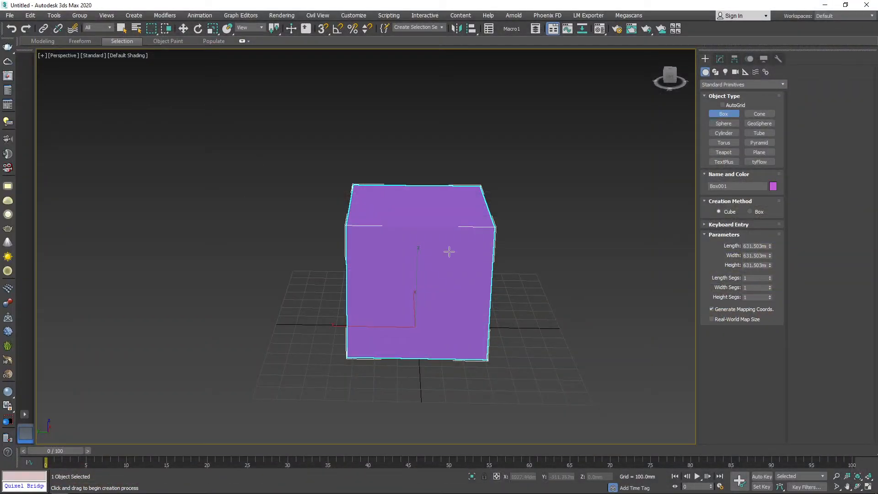
Finish box creation, apply an Unwrap UVW modifier to the cube, and keep its Selection settings expanded.
right_click(346, 323)
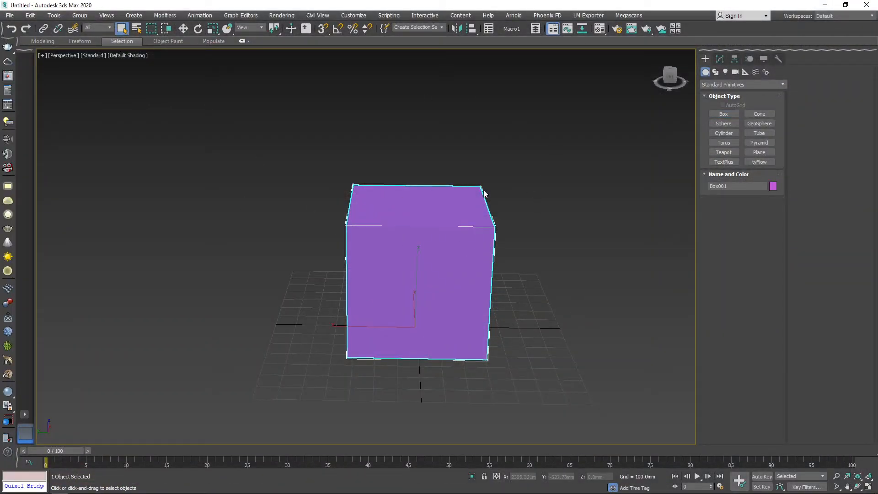
click(719, 59)
click(717, 85)
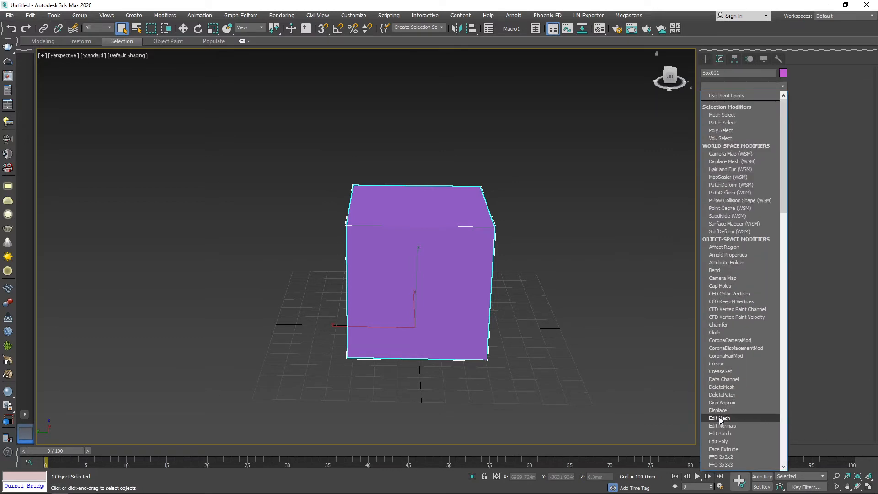
key(u)
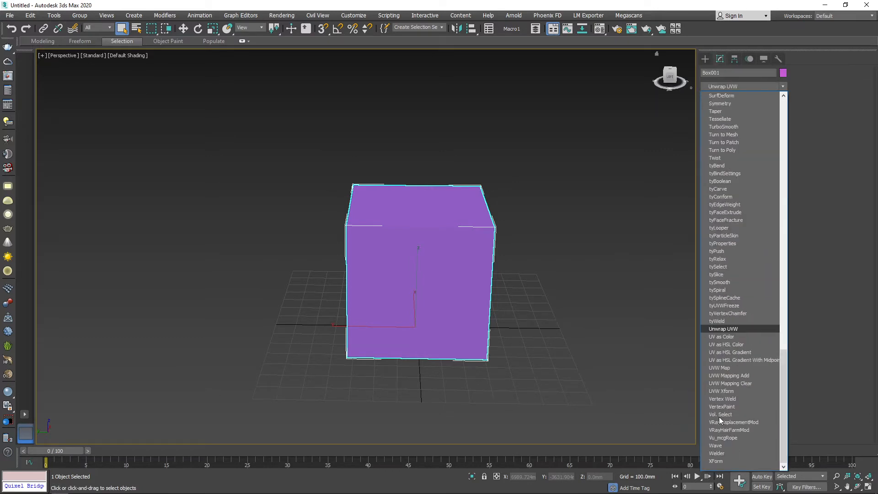
click(730, 330)
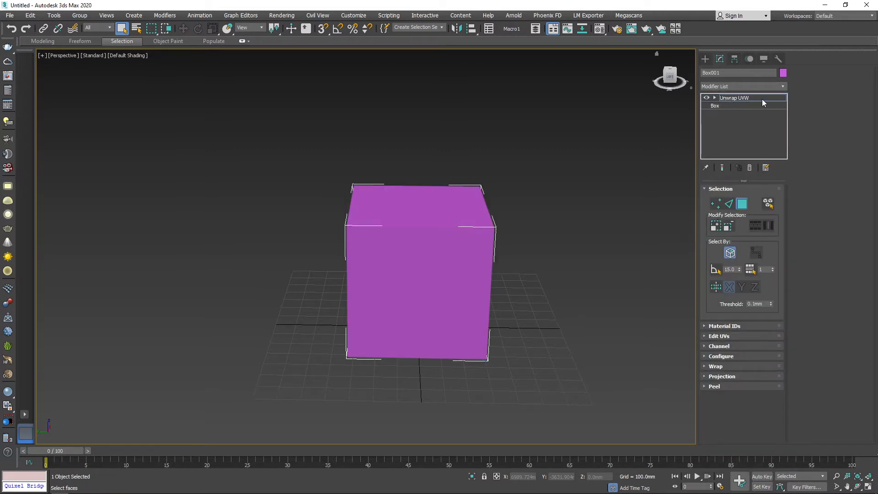
click(718, 189)
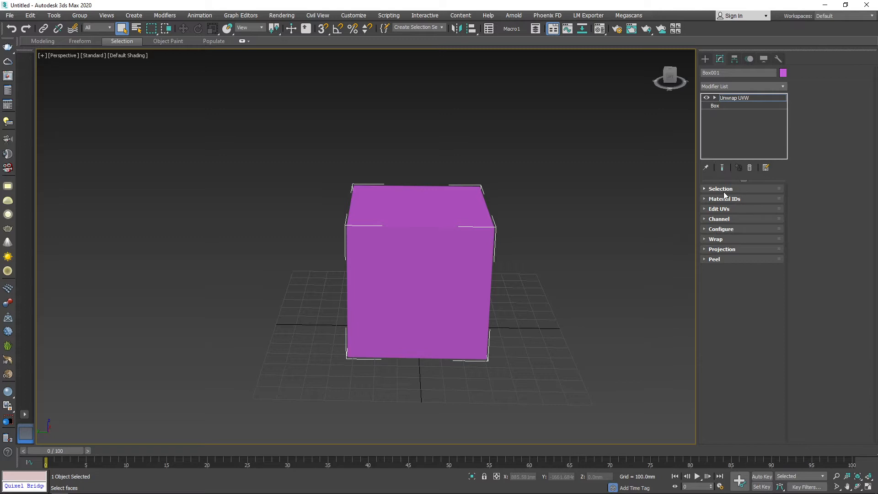
click(705, 189)
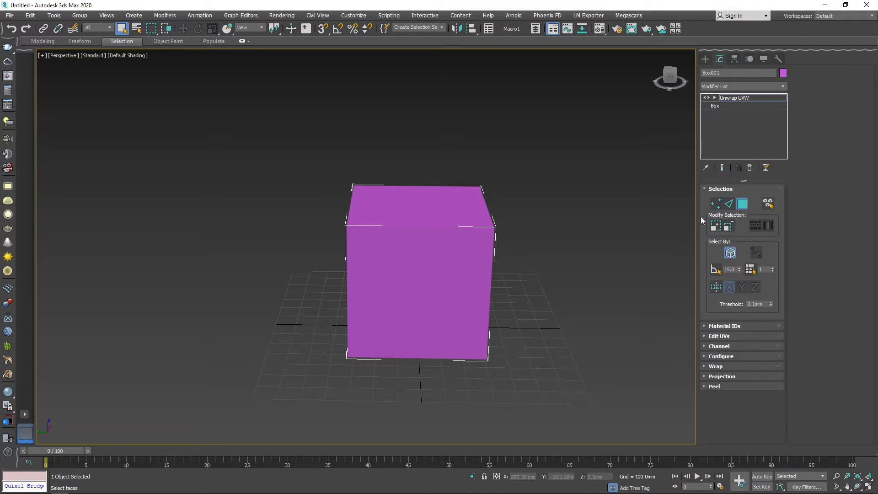
Try picking two upper corners of the cube in vertex mode and one of its lower edges in edge mode.
alt+middle_drag(379, 189, 443, 250)
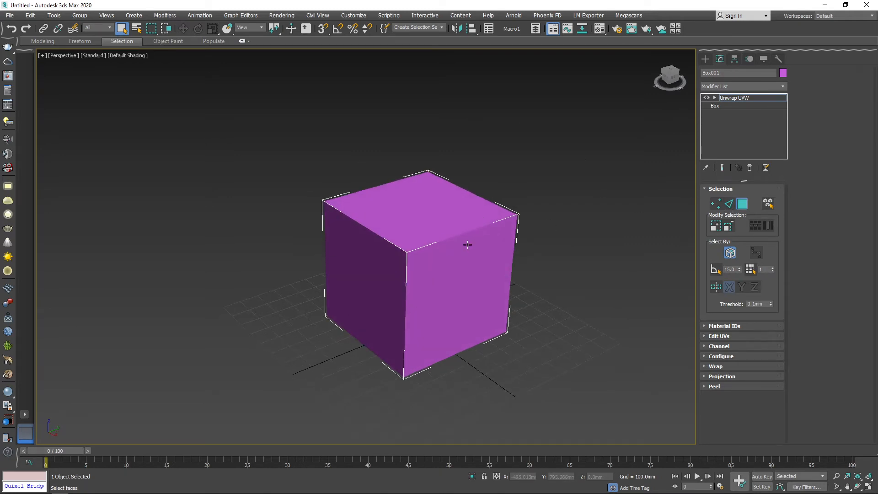
key(1)
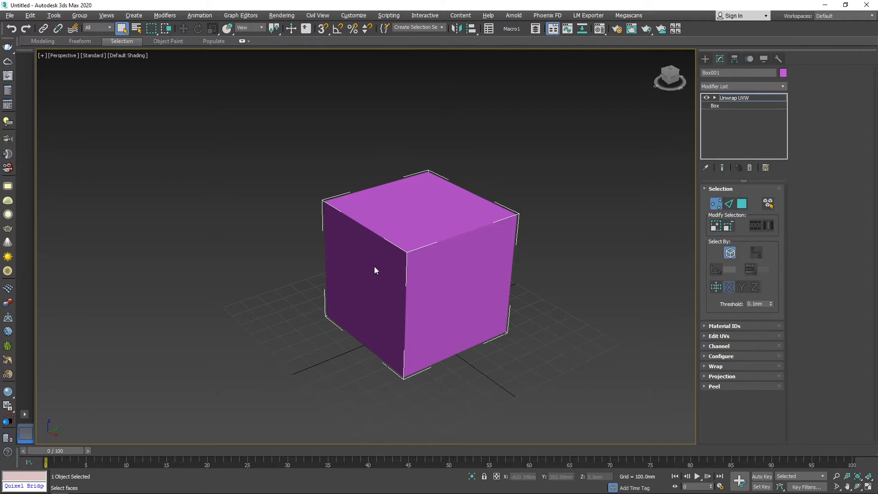
click(412, 250)
click(518, 215)
click(729, 204)
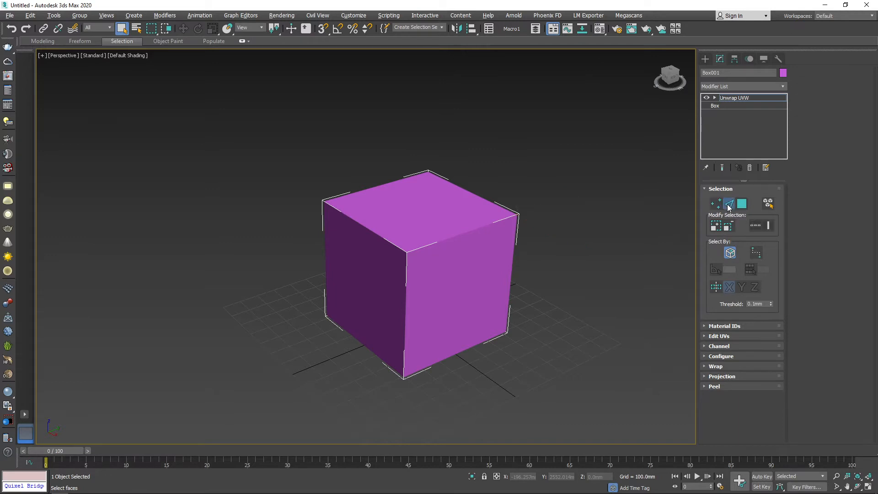
click(376, 356)
Select the cube's top face and its two visible side faces one after another in polygon mode.
click(741, 204)
click(424, 220)
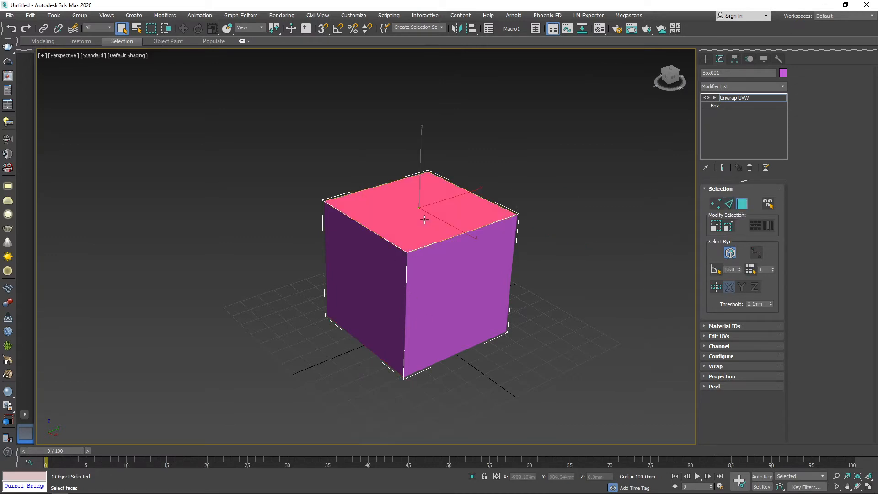
click(430, 299)
click(378, 298)
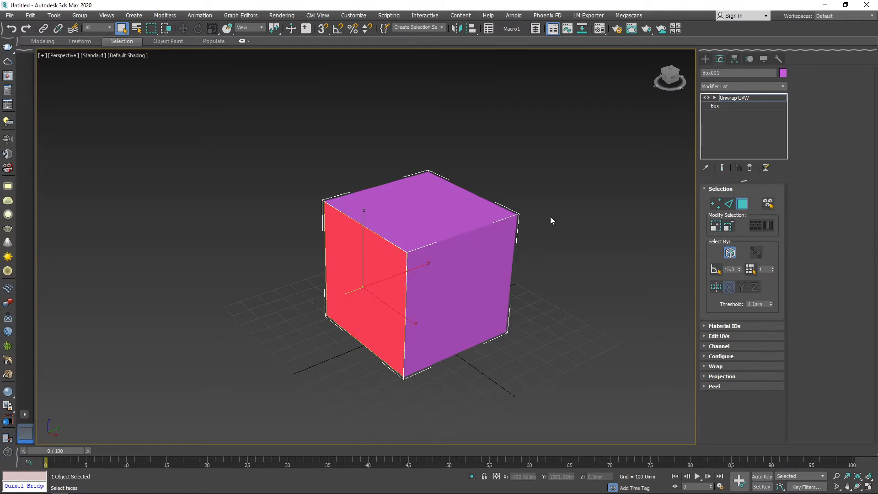
Select the whole cube with Select By Element XY enabled and switch that option off again.
click(768, 204)
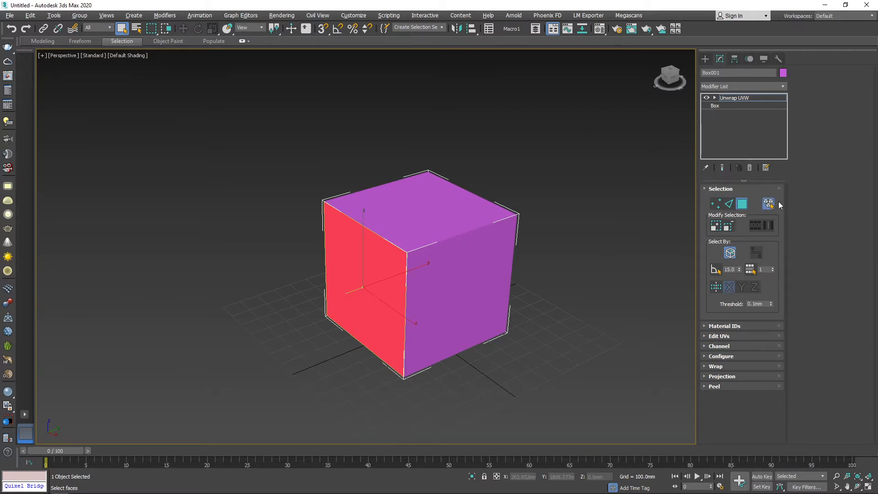
click(440, 234)
alt+middle_drag(345, 255, 435, 270)
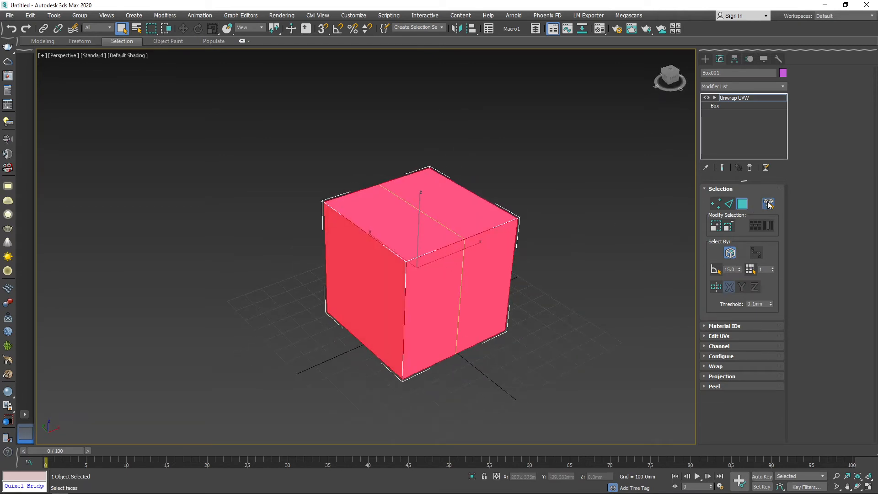
click(768, 204)
Leave polygon mode, reselect the box, and select all its faces in polygon mode with a selection window.
click(742, 205)
click(574, 384)
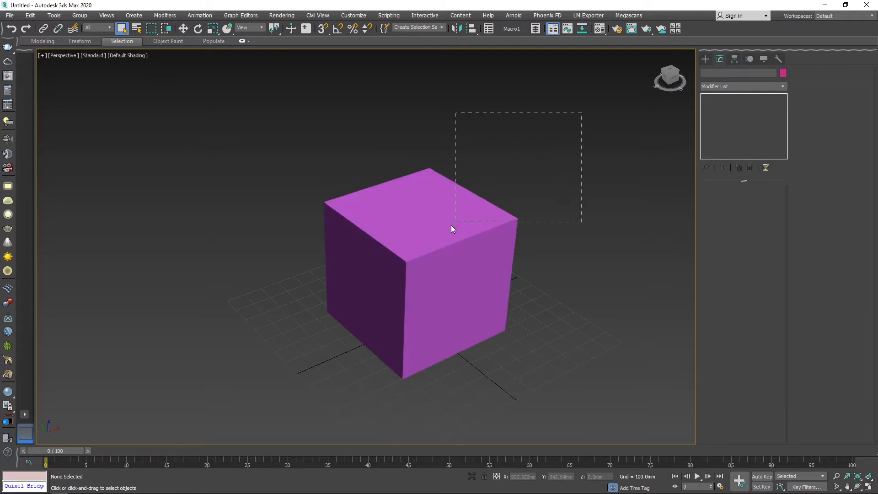
drag(451, 229, 264, 403)
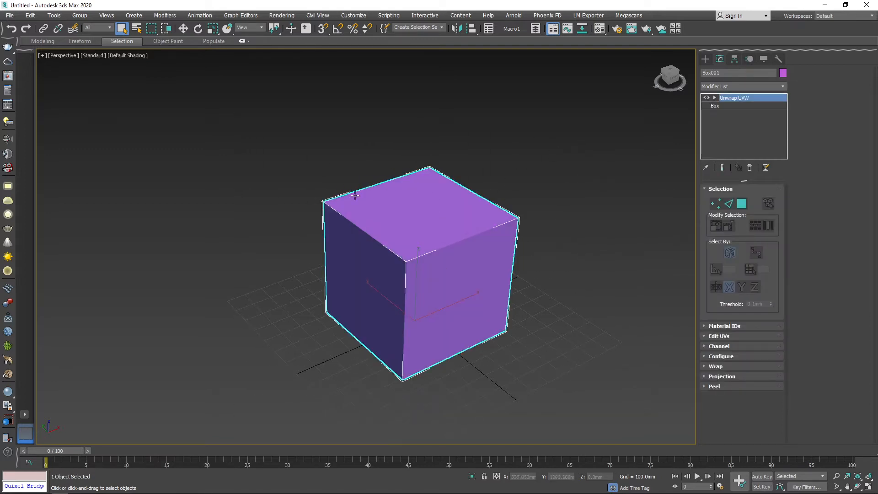
click(741, 204)
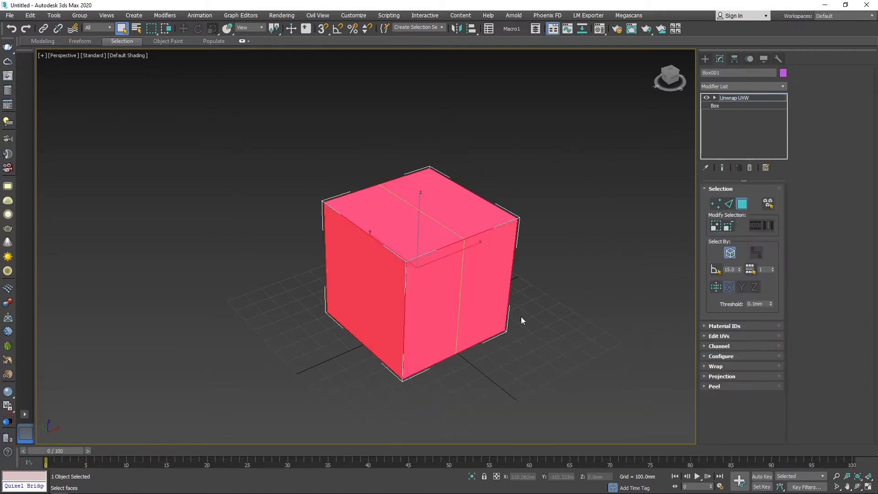
click(609, 108)
drag(244, 394, 247, 389)
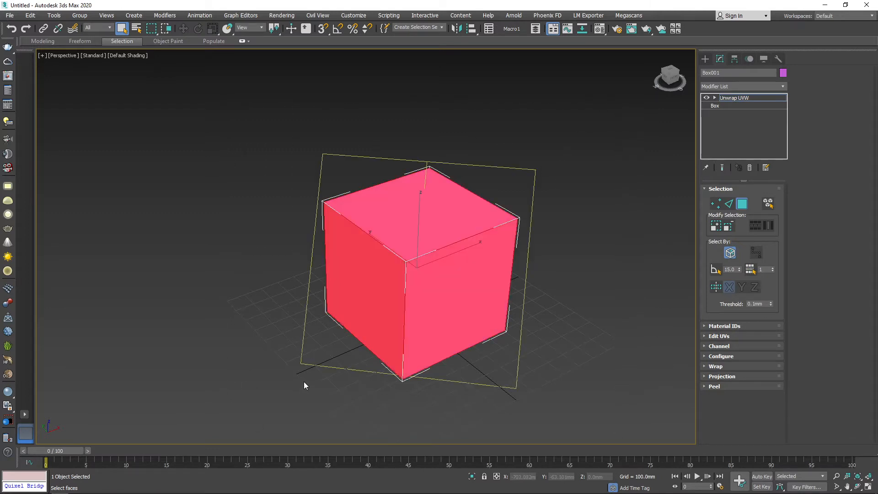
alt+middle_drag(462, 357, 526, 322)
In edge mode, select the cube's upper front edge and grow, shrink, and grow the selection again.
click(730, 204)
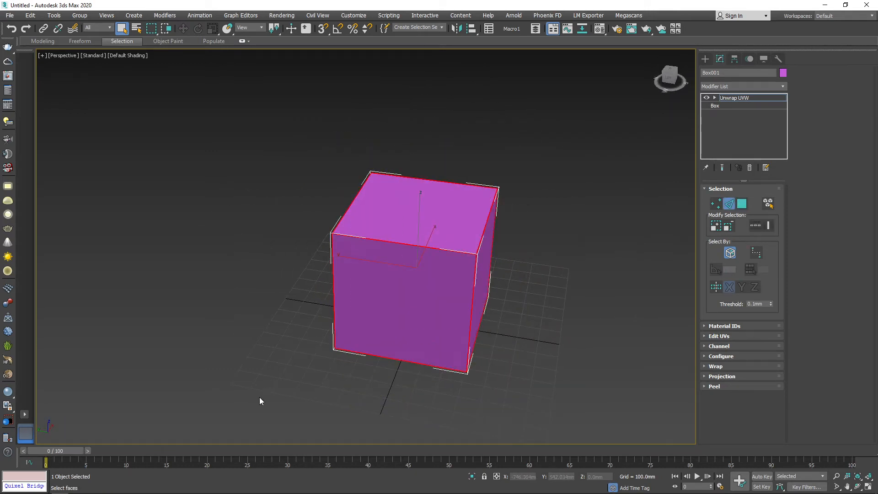
alt+middle_drag(259, 402, 627, 300)
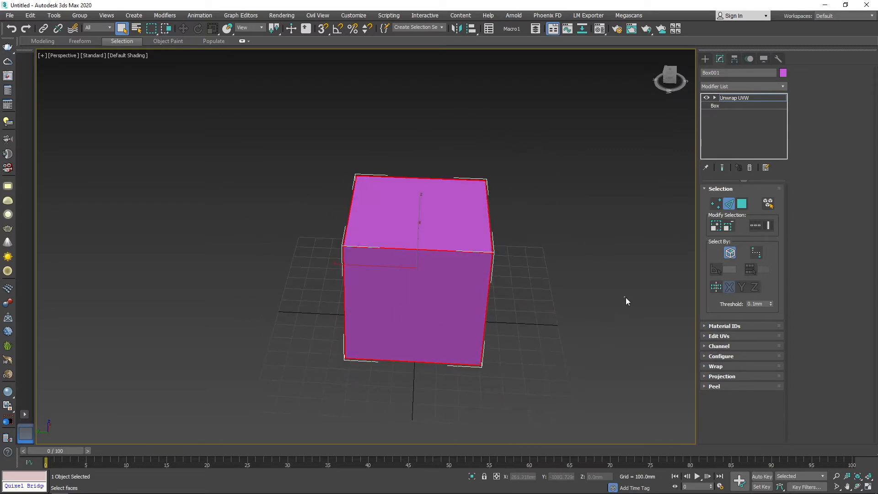
click(414, 249)
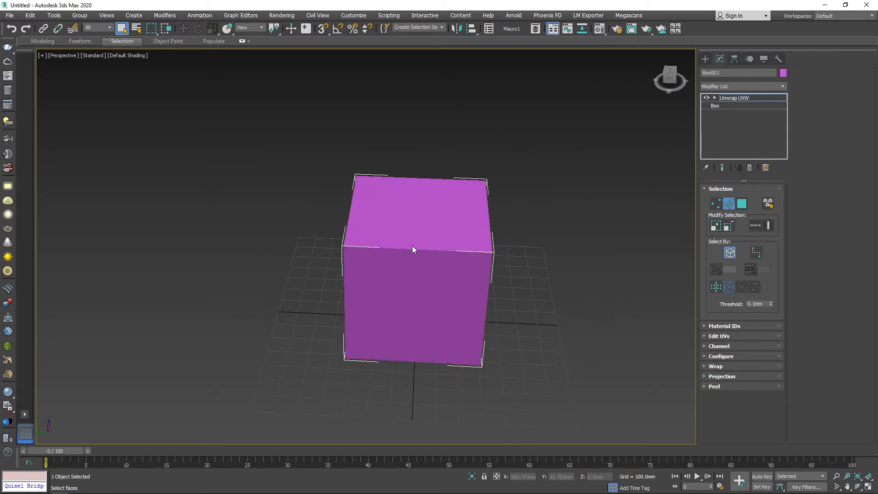
click(715, 225)
click(731, 228)
click(716, 226)
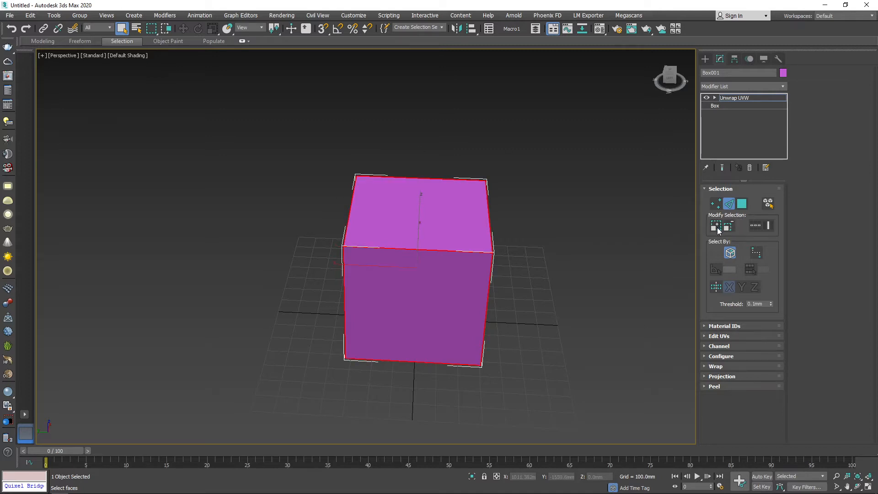
Select the cube's upper front edge, extend the selection with Ring: XY Edges, and clear the selection.
click(551, 284)
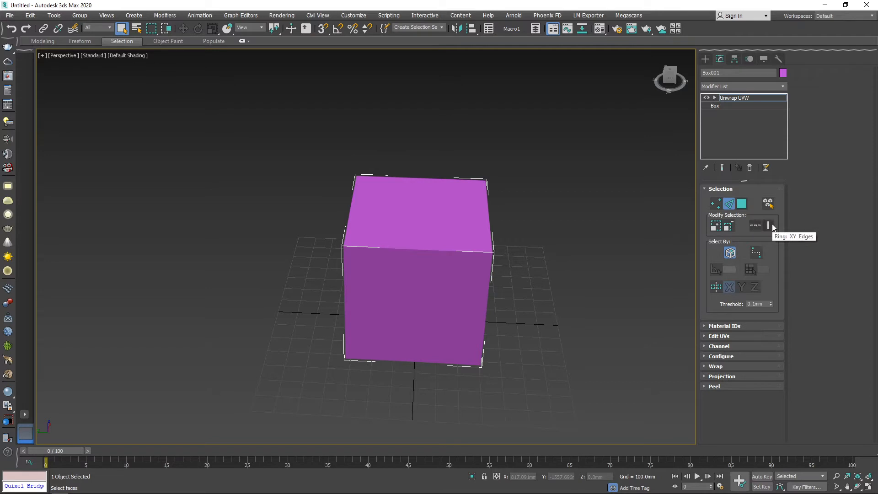
click(433, 250)
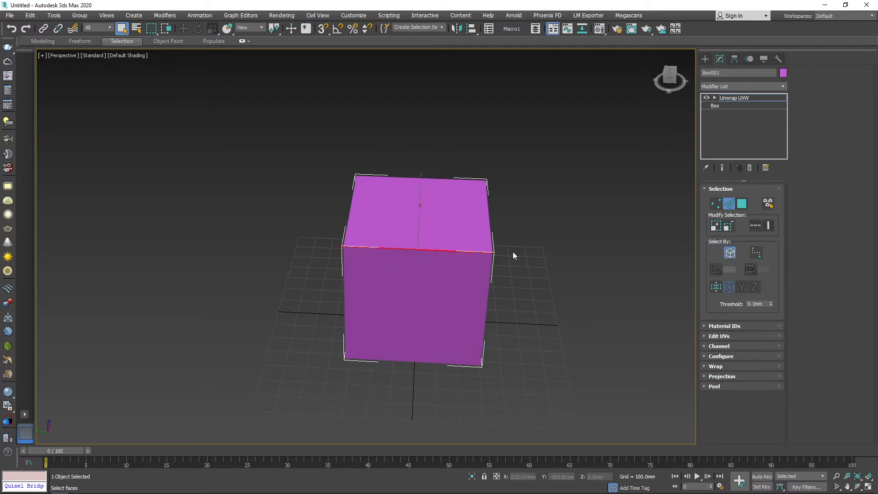
click(769, 231)
alt+middle_drag(403, 314, 421, 336)
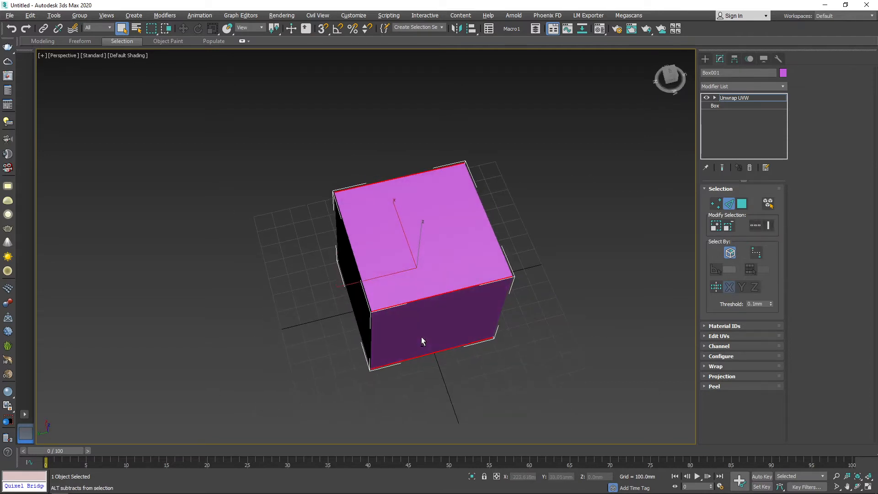
click(590, 274)
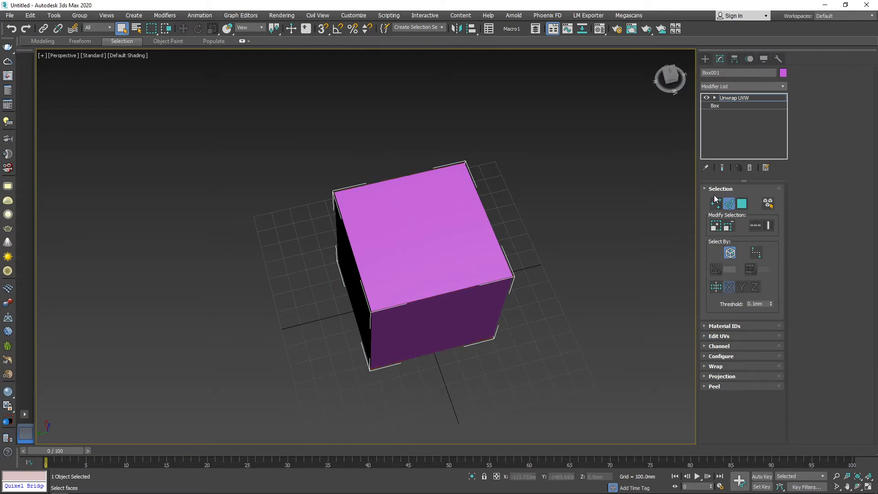
Examine the Material IDs and Edit UVs settings of the Unwrap UVW modifier.
click(762, 189)
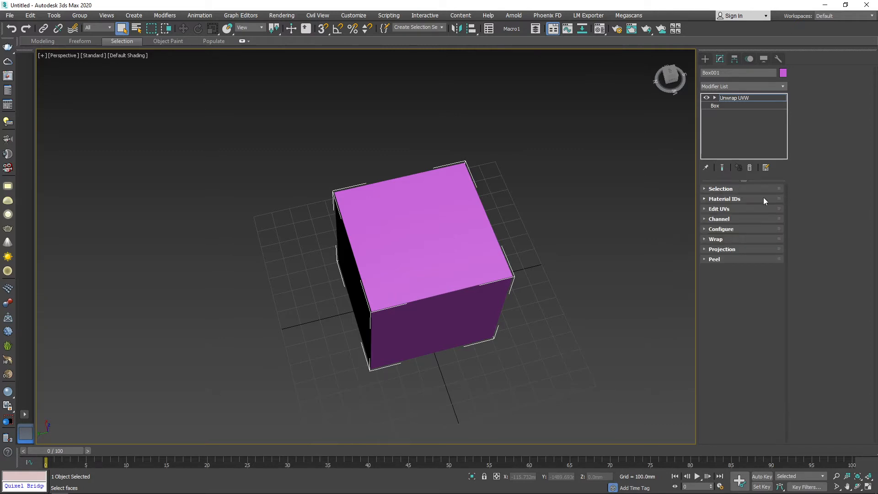
click(742, 200)
click(742, 199)
click(731, 210)
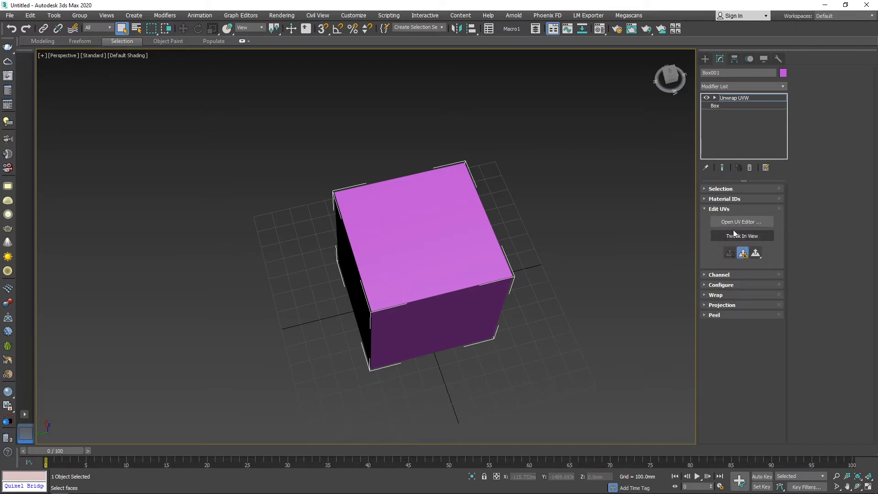
Toggle the Map Seams display in the modifier's Configure settings.
click(730, 286)
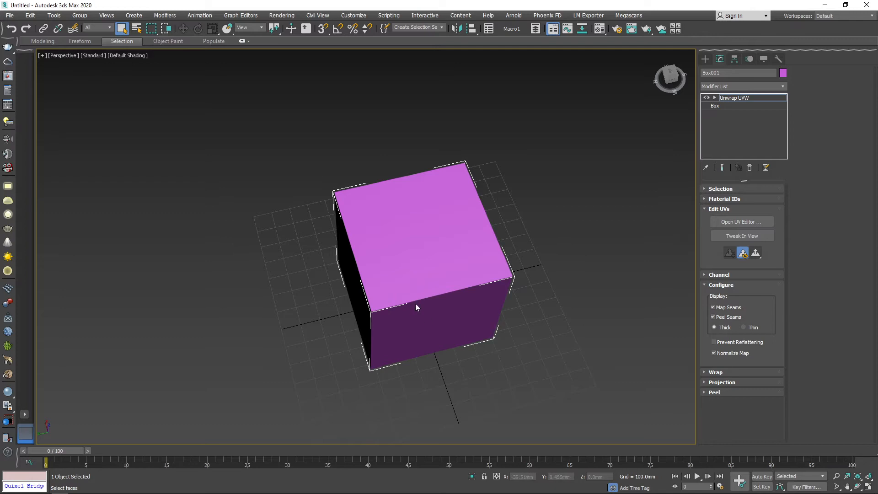
alt+middle_drag(416, 303, 462, 222)
alt+middle_drag(530, 250, 540, 257)
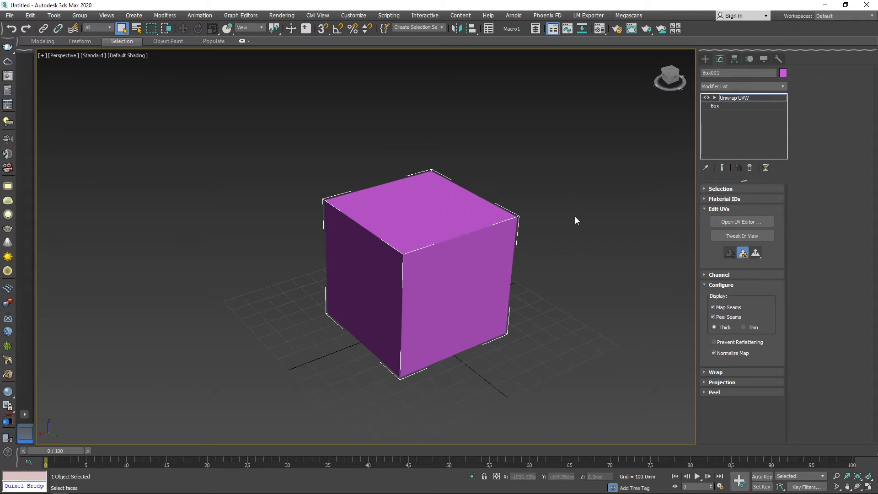
click(721, 310)
alt+middle_drag(326, 272, 443, 305)
click(722, 285)
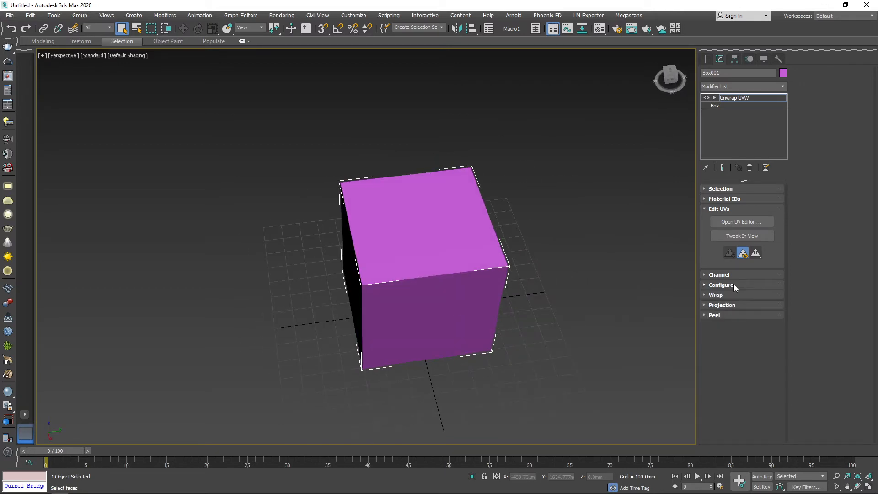
In polygon mode, select the cube's front face, enable Select By Element XY, and select the entire cube.
click(724, 189)
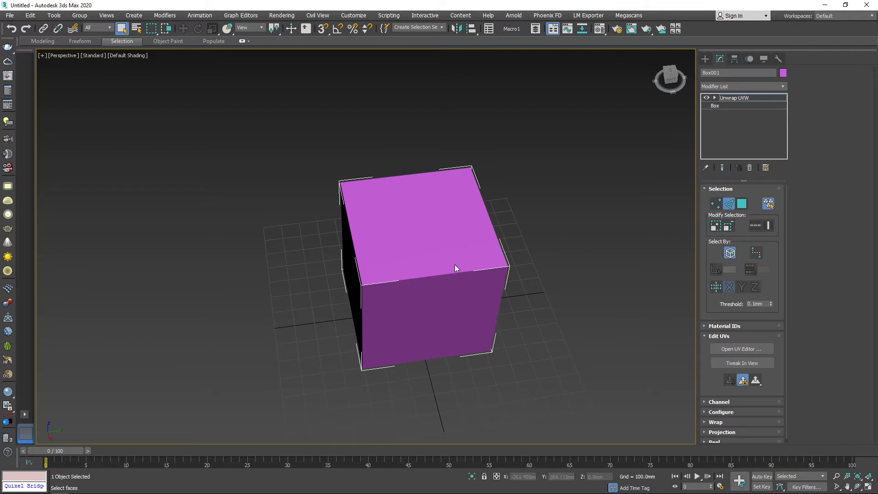
click(742, 204)
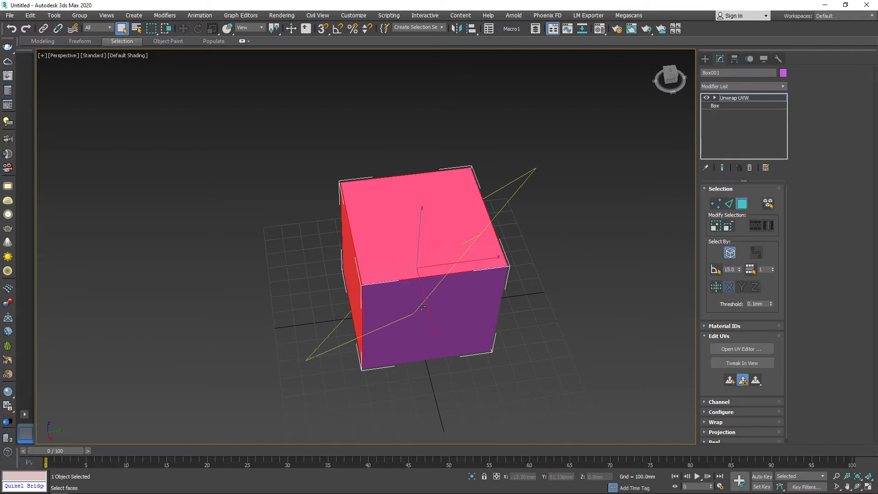
click(390, 286)
click(769, 203)
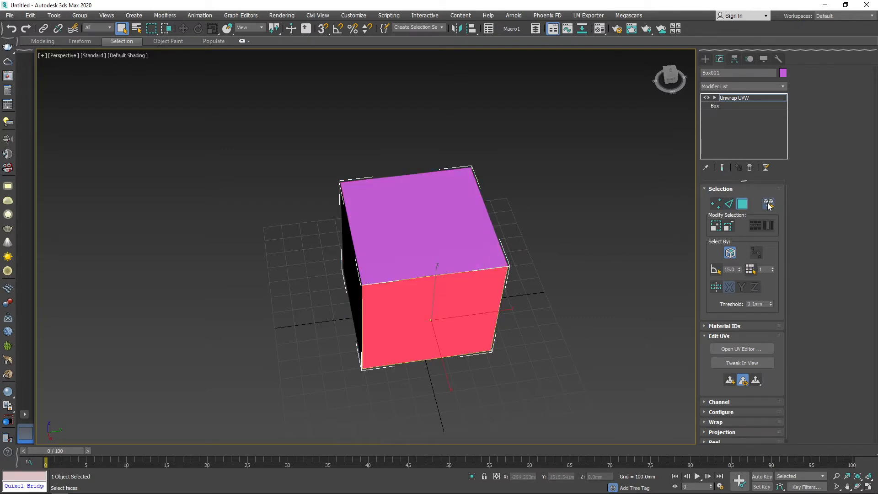
click(451, 285)
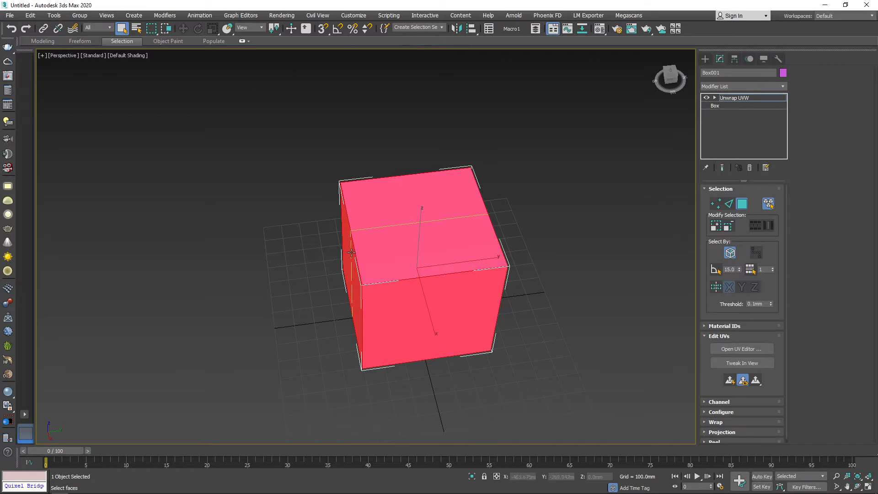
Open the UV editor for the cube and maximize its window.
click(748, 350)
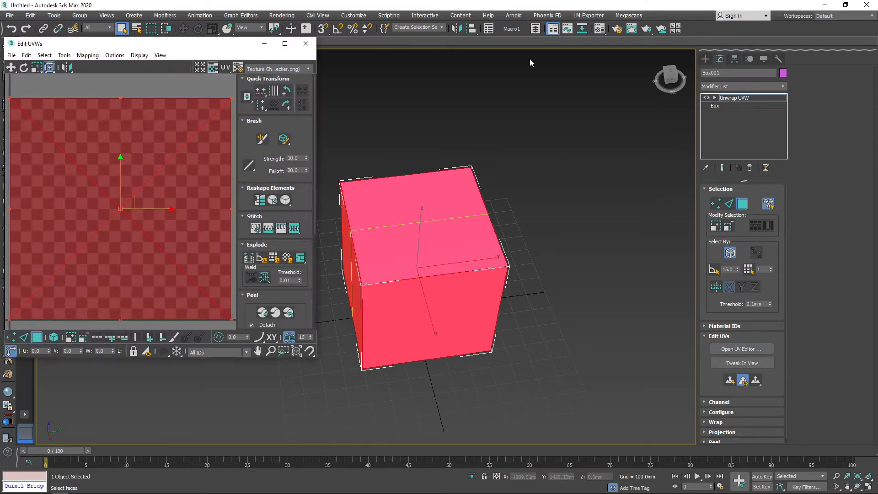
drag(195, 48, 479, 81)
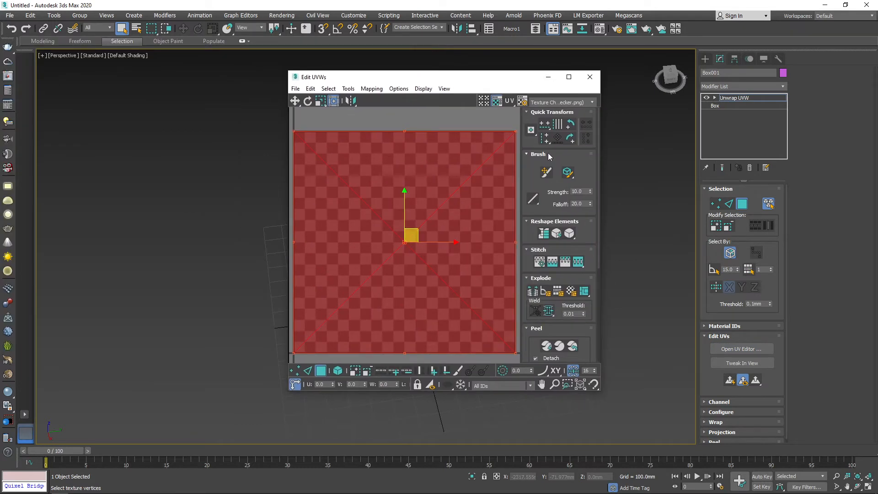
click(327, 276)
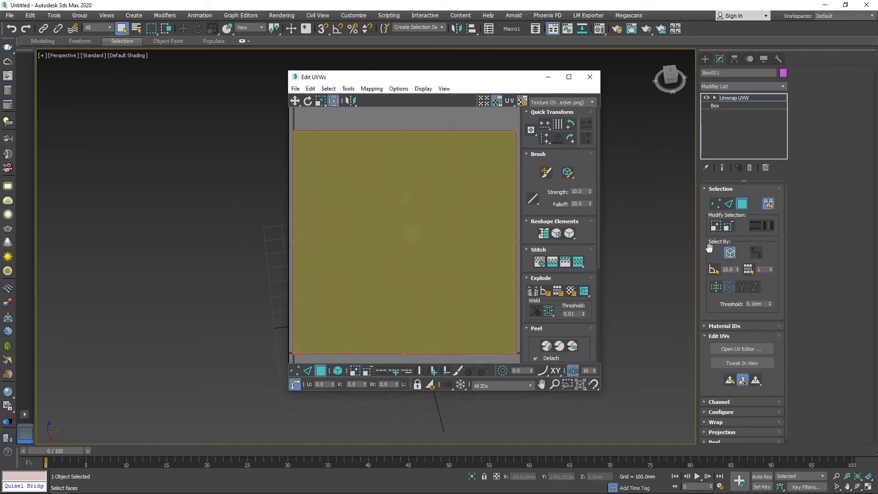
click(569, 78)
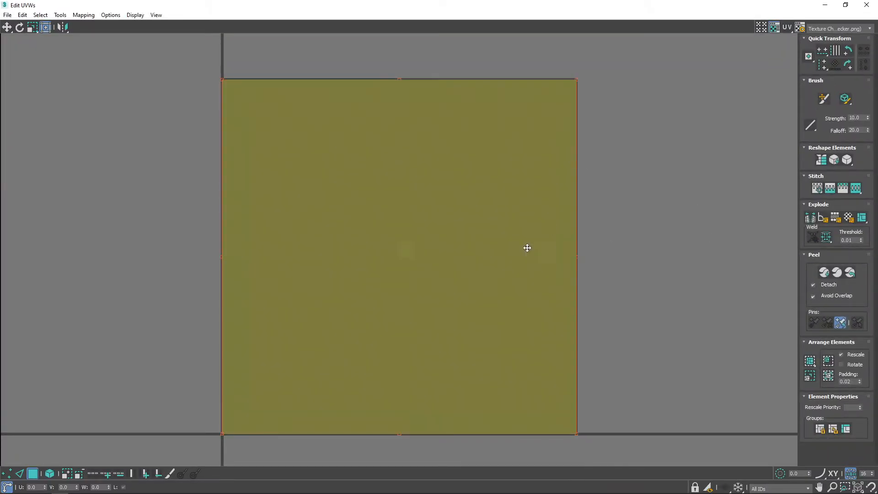
scroll(538, 190, down, 5)
scroll(539, 196, up, 2)
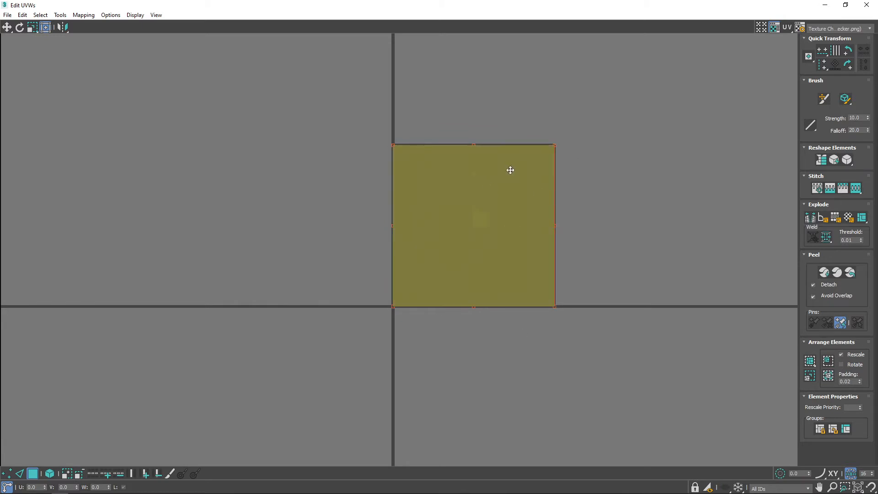
Move the stacked UV faces outside the checkered tile and scale them down slightly.
click(6, 28)
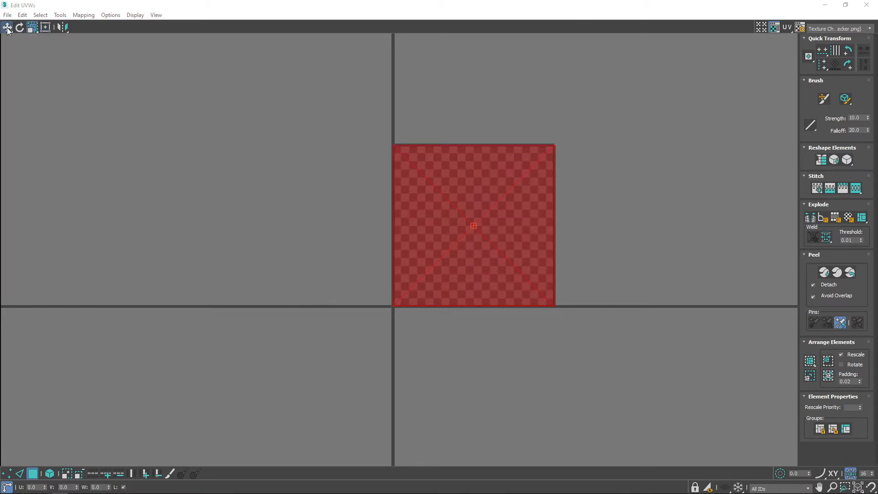
drag(459, 223, 238, 195)
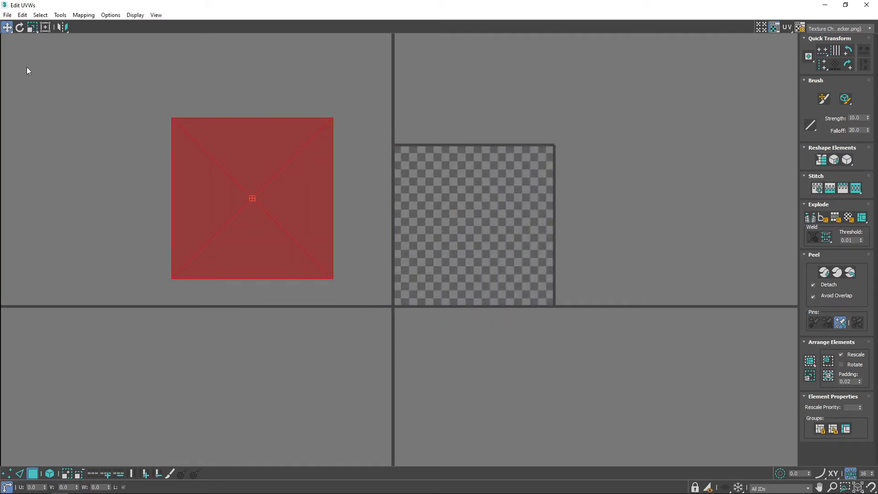
click(32, 27)
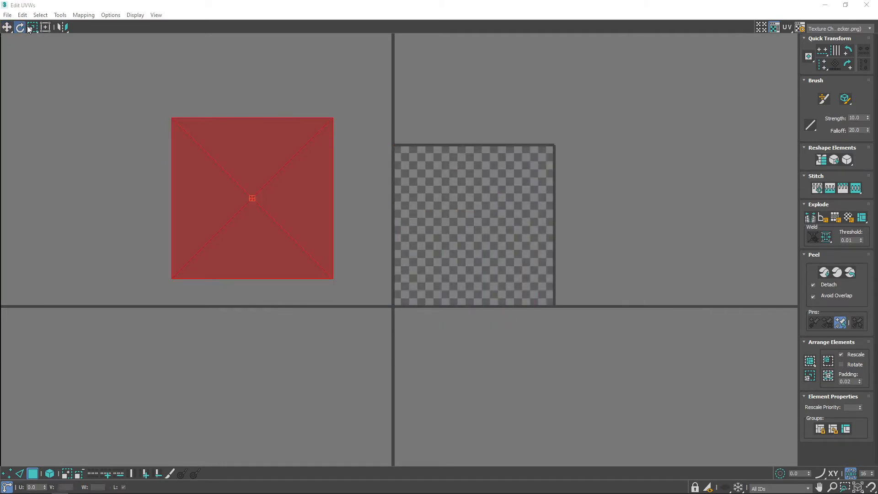
mouse_move(256, 196)
mouse_down()
mouse_move(280, 234)
mouse_move(267, 191)
mouse_up()
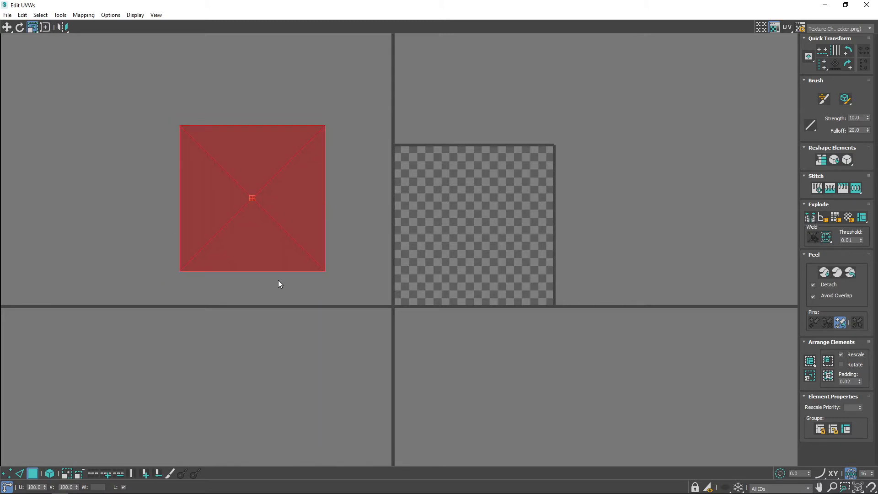
click(845, 8)
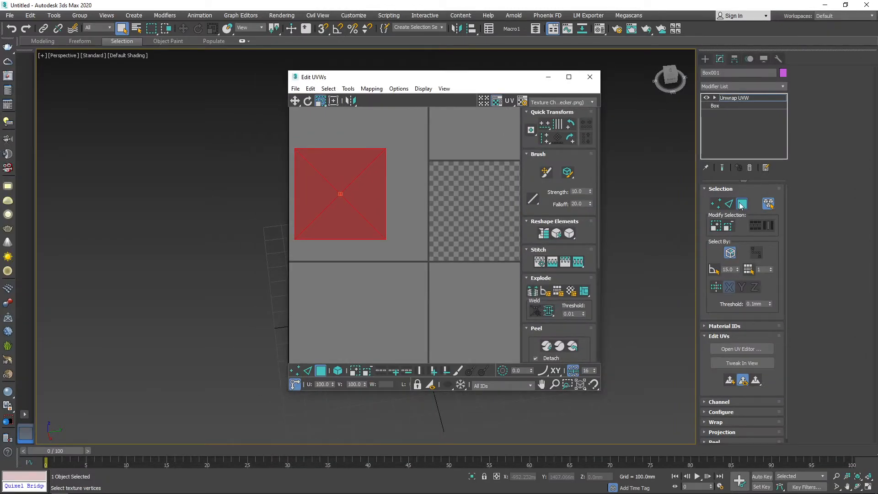
click(569, 76)
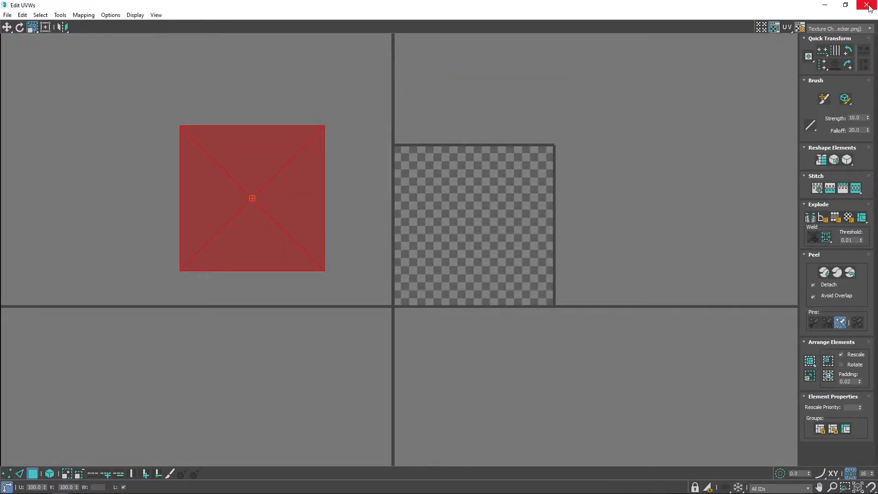
click(844, 6)
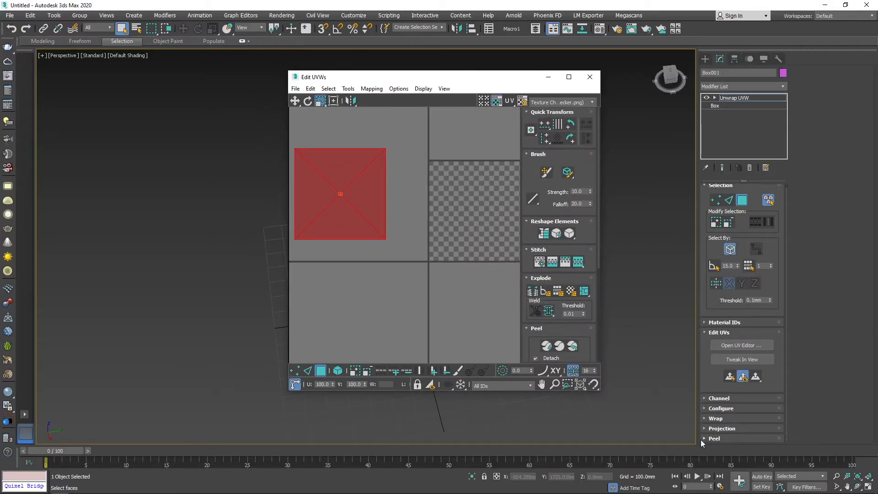
click(569, 77)
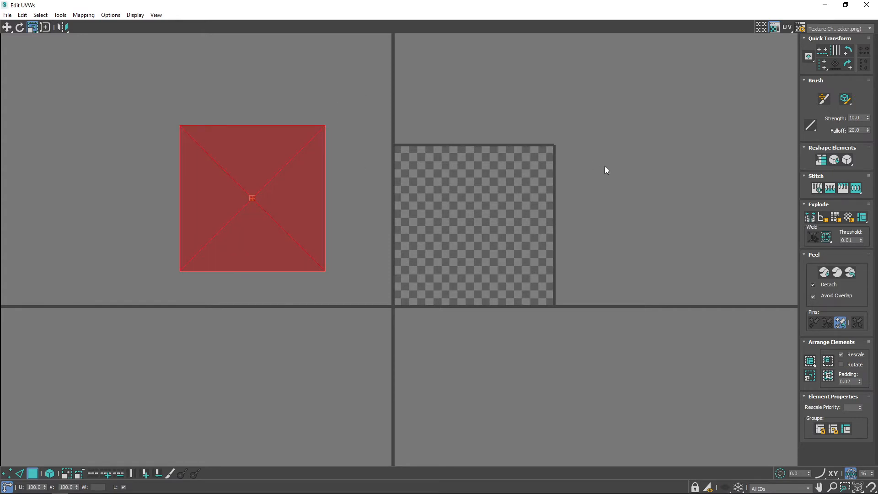
Apply Flatten Mapping to the cube's UVs with a 45.0 polygon angle threshold and 0.001 spacing.
click(82, 16)
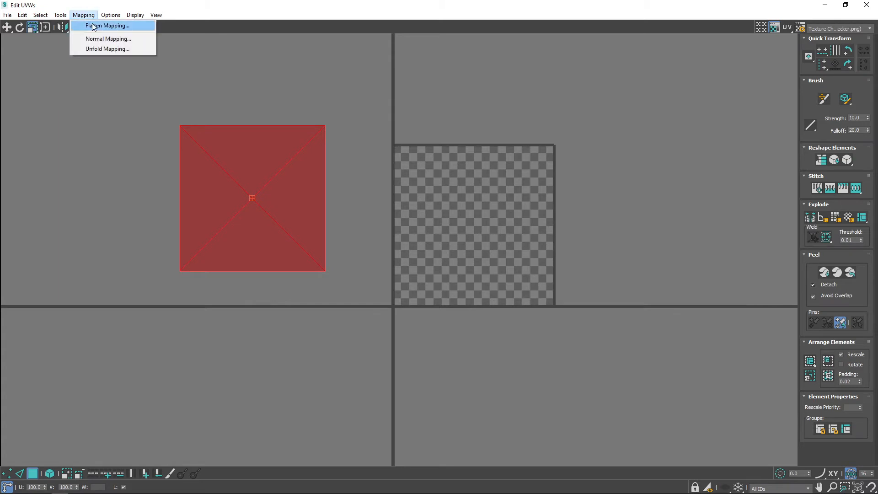
click(121, 28)
drag(113, 21, 471, 138)
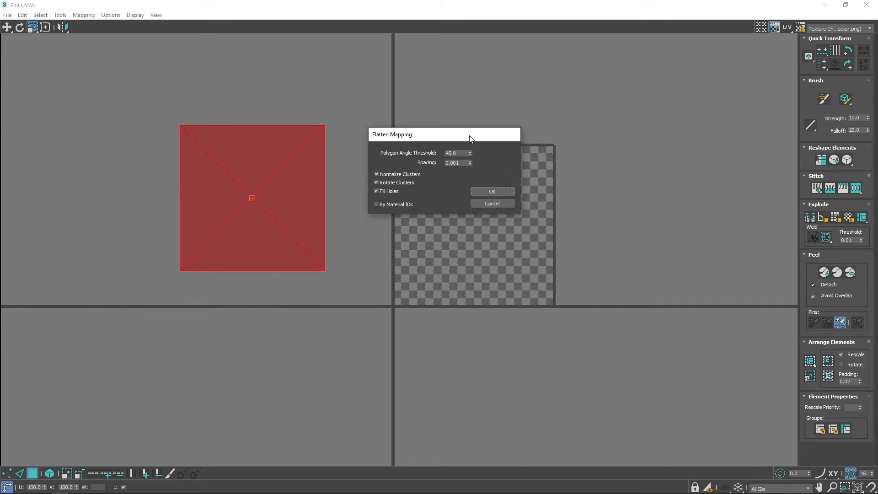
click(501, 191)
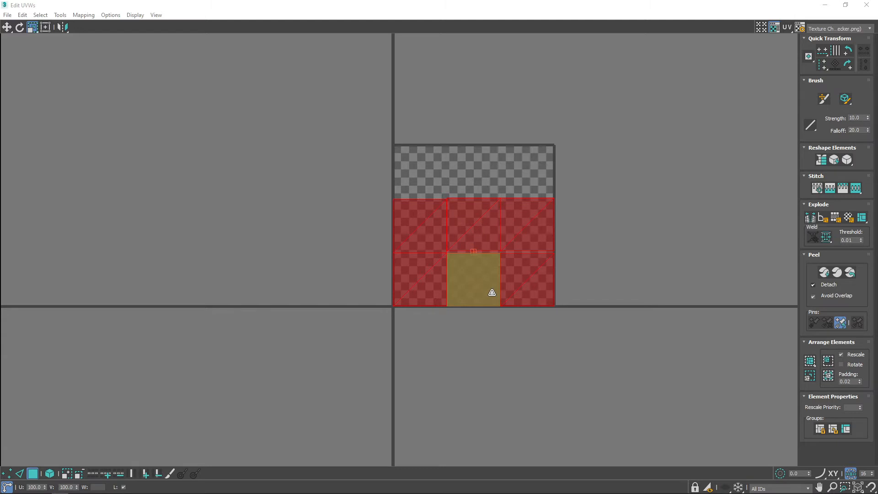
Move each of the six flattened UV faces apart, away from its packed position in the checkered tile, and clear the selection.
click(7, 28)
click(293, 247)
click(425, 230)
drag(432, 222, 328, 193)
drag(482, 225, 458, 110)
drag(535, 238, 609, 203)
drag(539, 275, 570, 319)
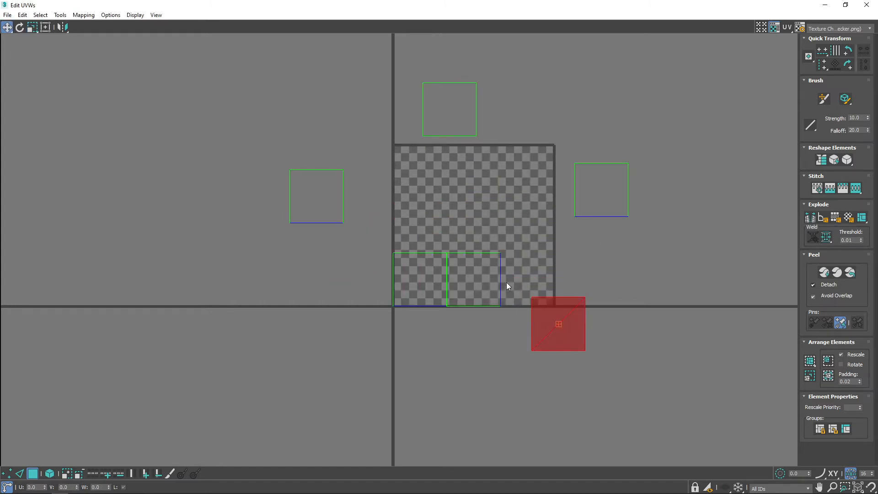
drag(482, 272, 470, 355)
drag(424, 273, 319, 291)
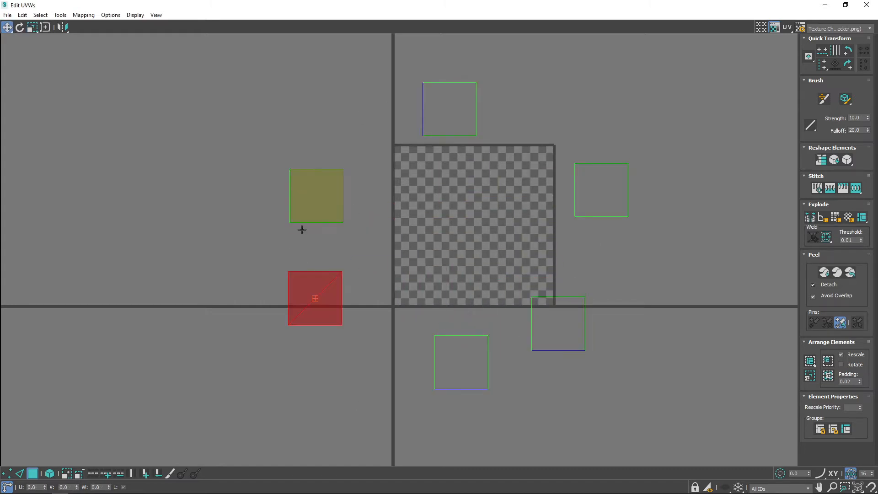
click(680, 271)
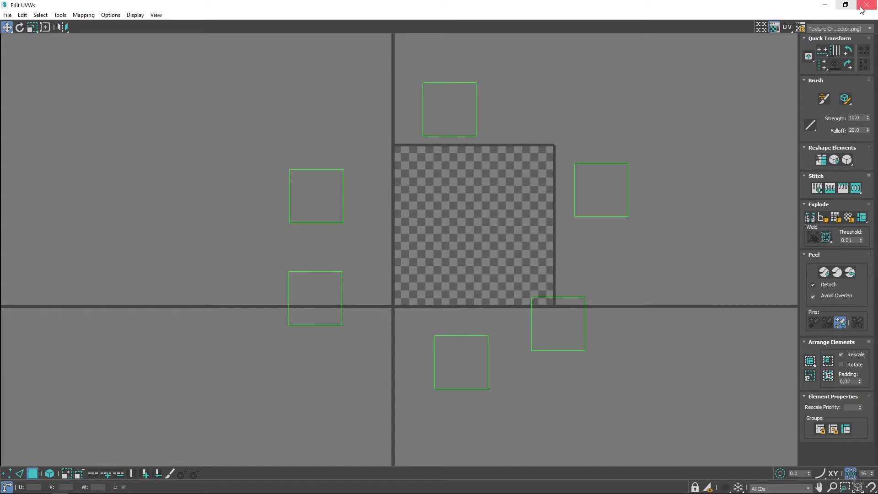
Shrink the UV editor window and arrange it so the cube and the modifier's selection settings are visible beside it.
click(845, 5)
drag(411, 67, 627, 100)
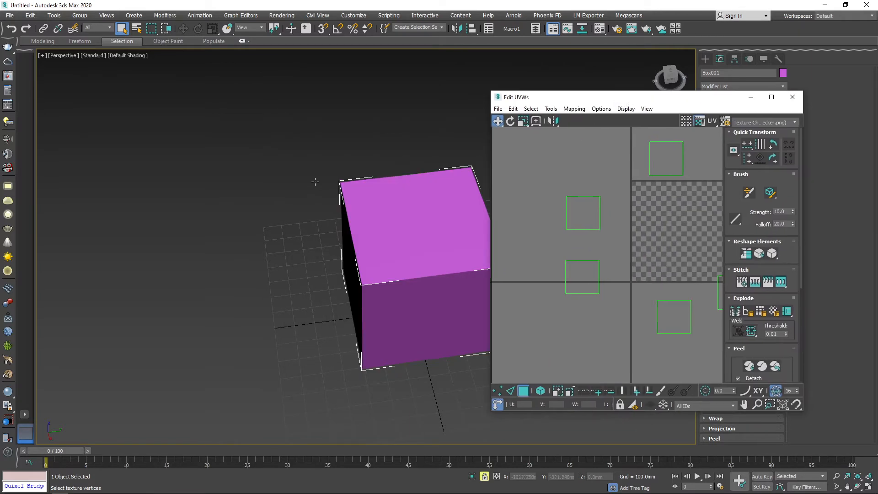
middle_drag(315, 181, 212, 179)
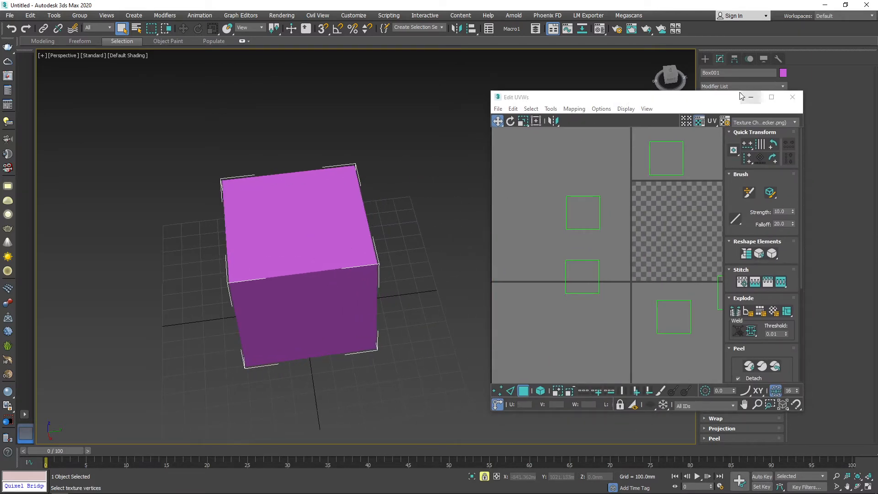
drag(713, 97, 710, 257)
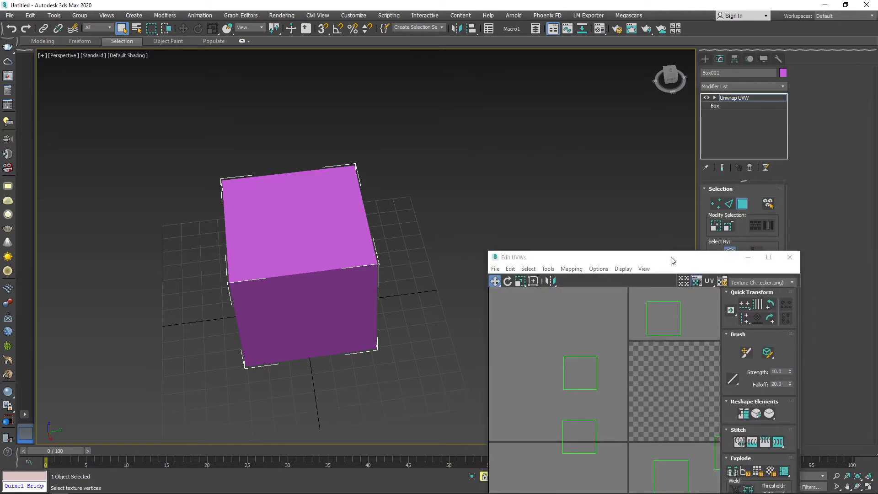
Move the UV editor up beside the cube and select four cube faces in turn to match them with their UV squares.
drag(673, 258, 679, 145)
middle_click(288, 223)
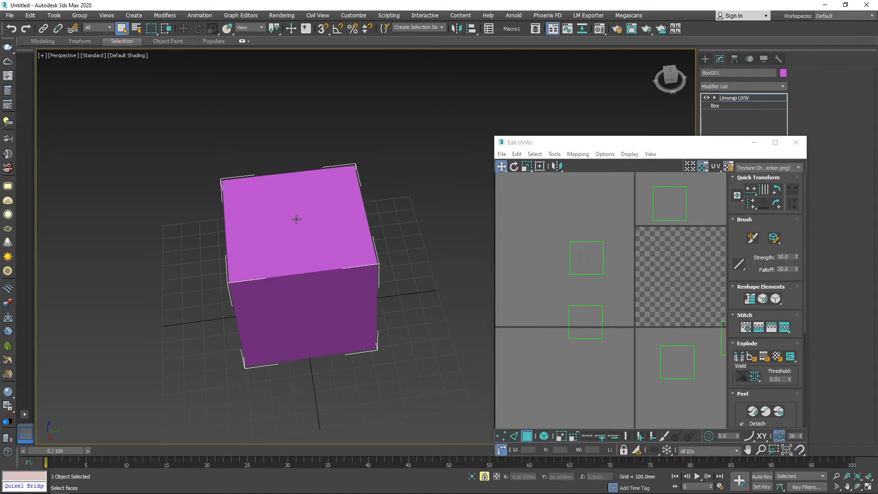
click(484, 476)
click(279, 198)
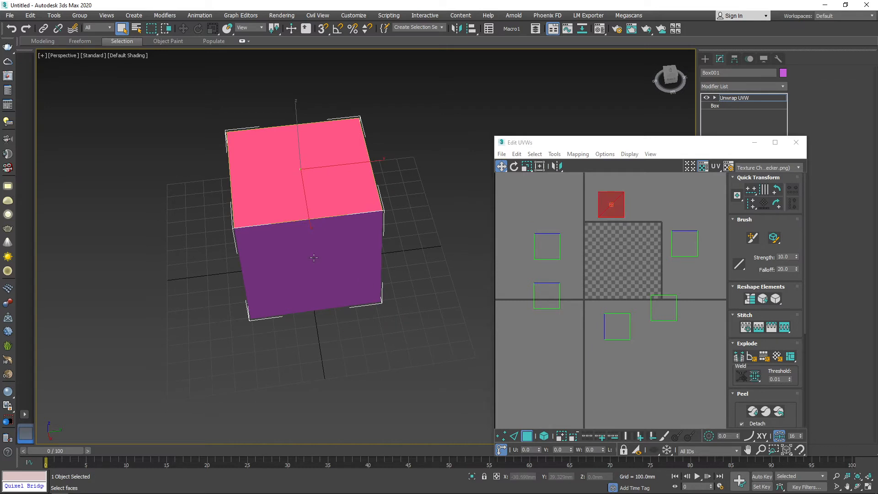
ctrl+click(314, 258)
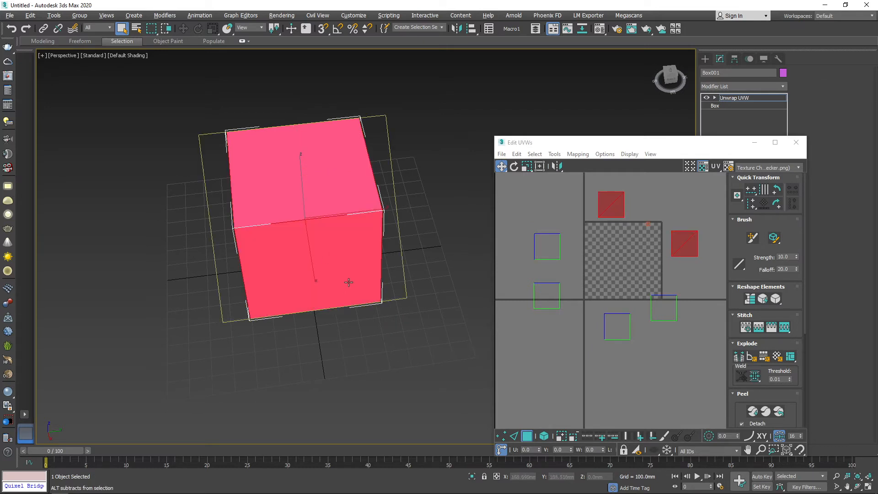
alt+middle_drag(349, 280, 355, 177)
ctrl+click(311, 256)
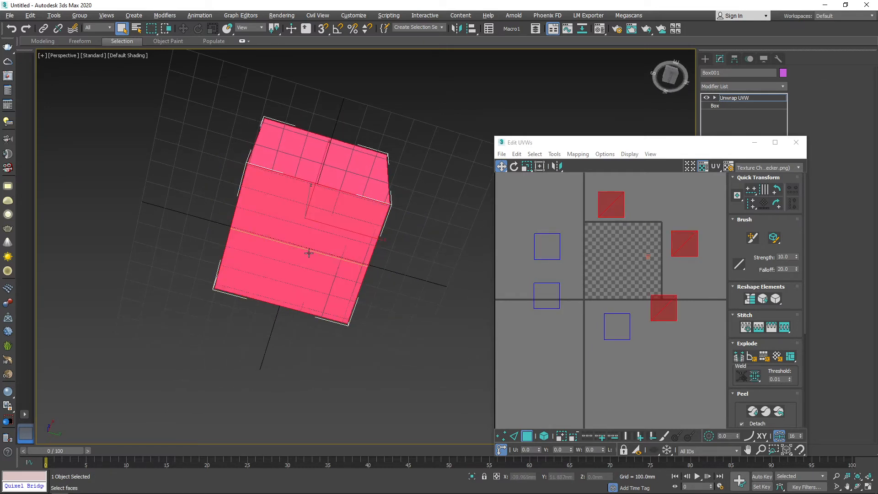
alt+middle_drag(310, 256, 257, 160)
ctrl+click(307, 199)
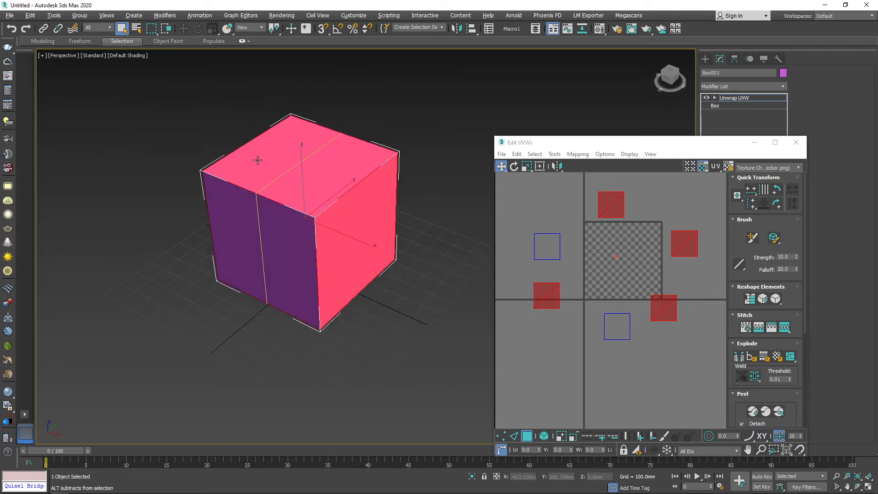
Add the two remaining cube faces to the selection so all six UV squares are selected.
alt+middle_drag(364, 242, 296, 298)
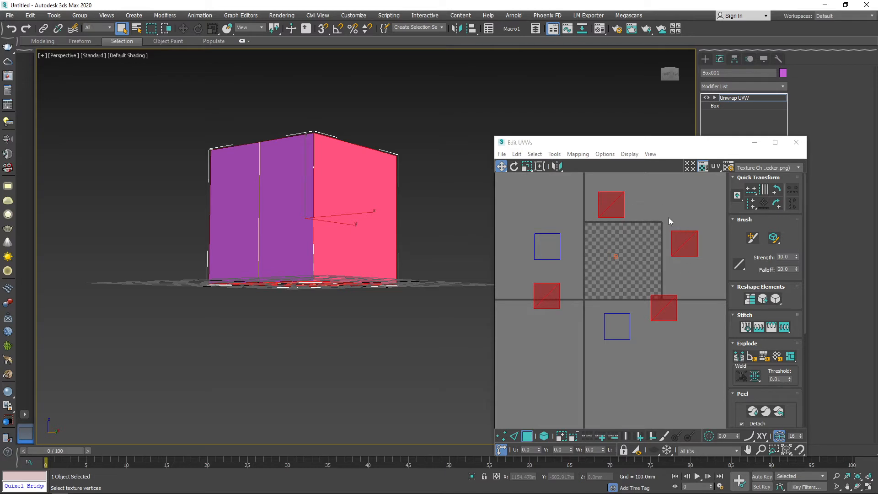
click(617, 326)
alt+middle_drag(348, 215, 319, 226)
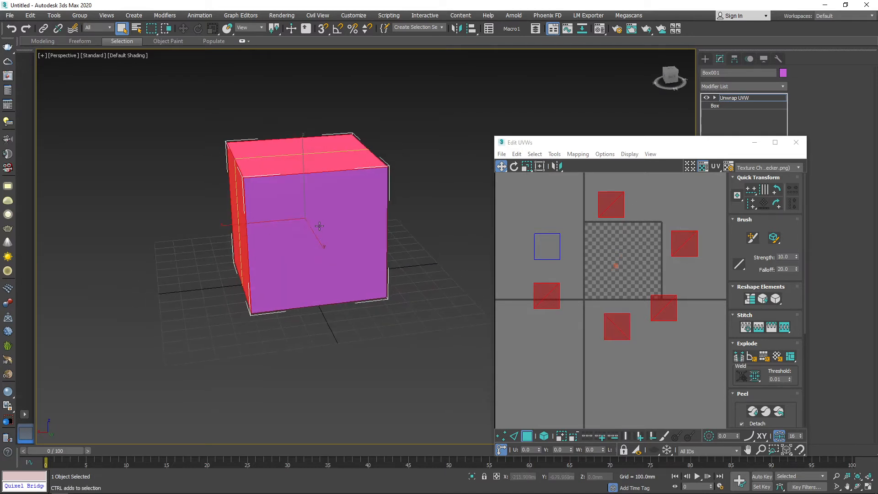
ctrl+click(536, 246)
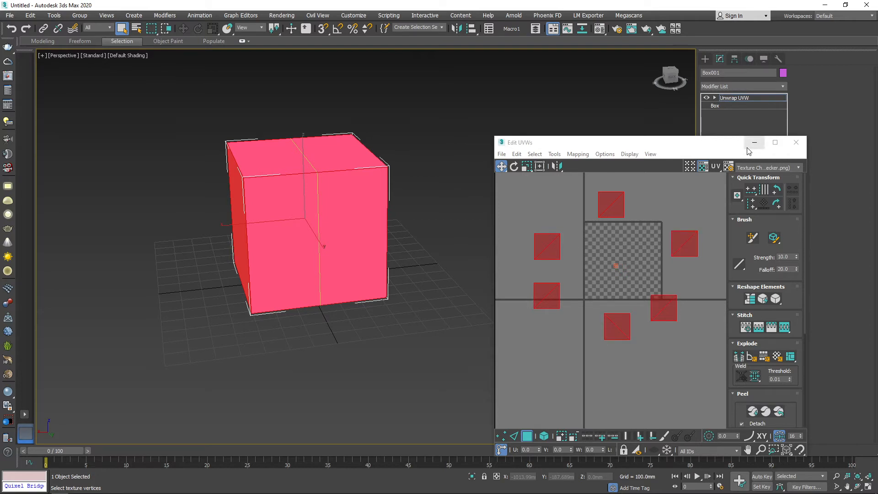
Maximize the UV editor, clear the face selection and switch to edge selection.
click(775, 142)
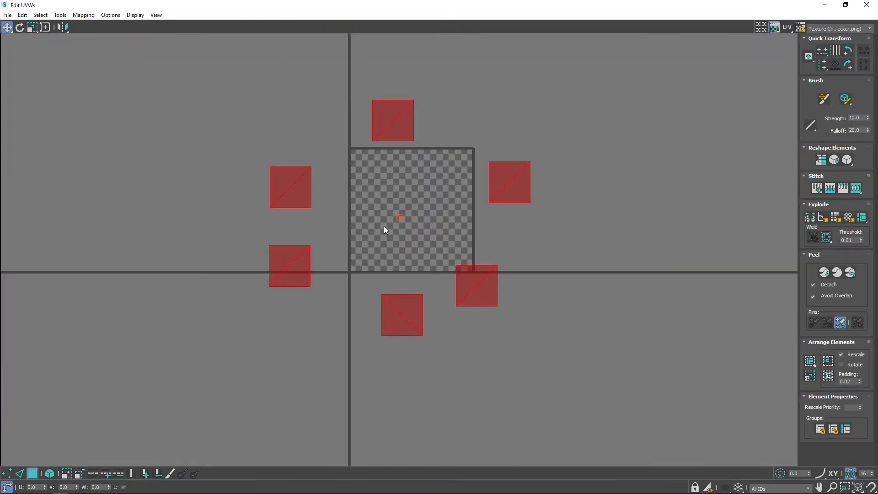
click(617, 230)
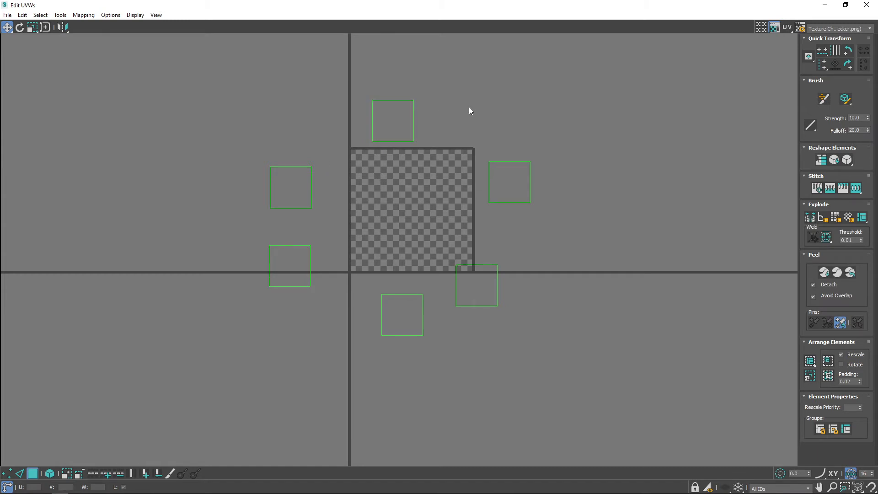
click(19, 473)
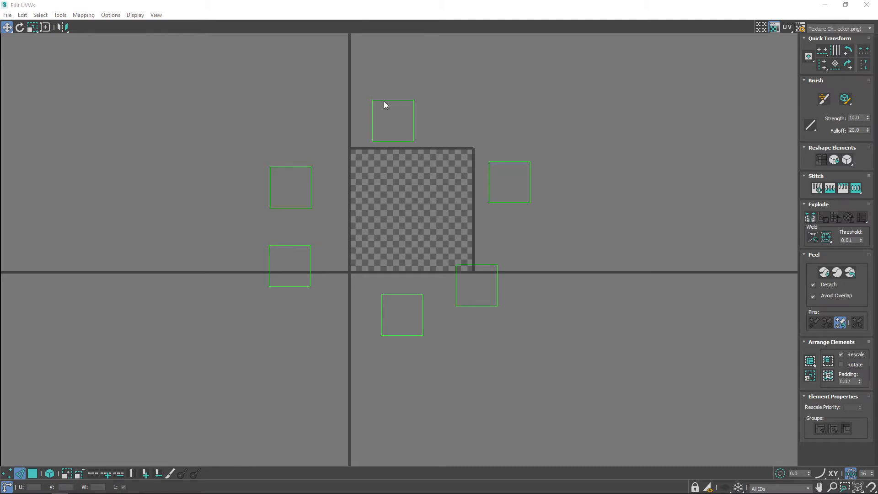
Use Stitch Selected on the right edge of the uppermost UV square to attach its neighbouring face.
click(413, 117)
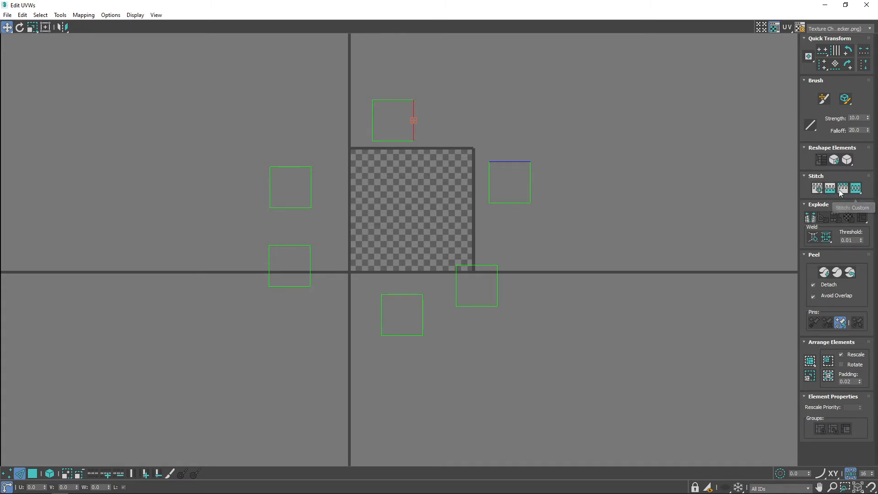
click(60, 15)
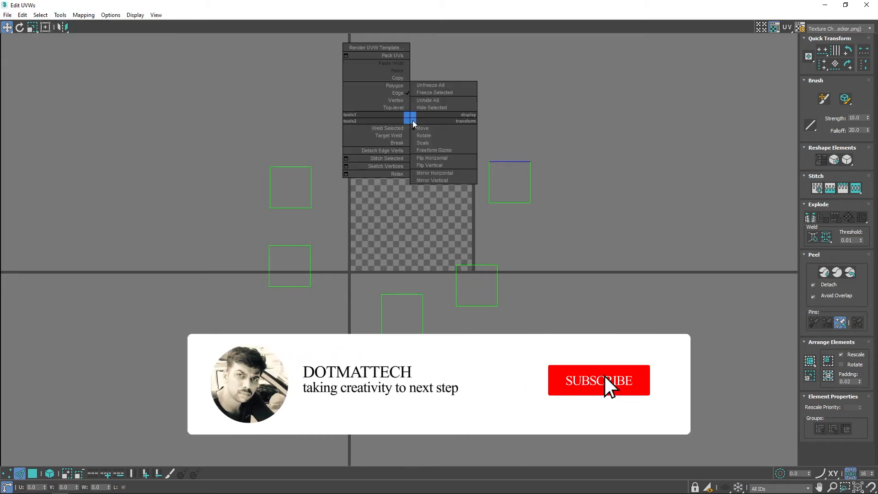
right_click(410, 118)
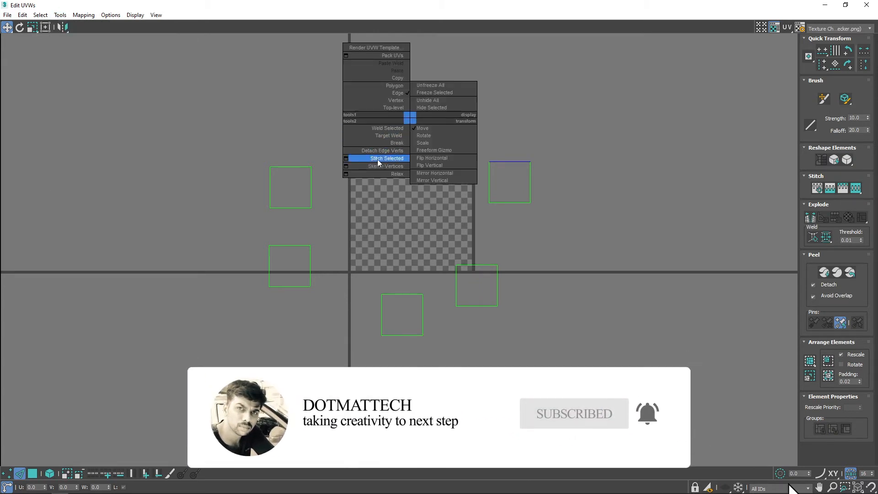
click(386, 158)
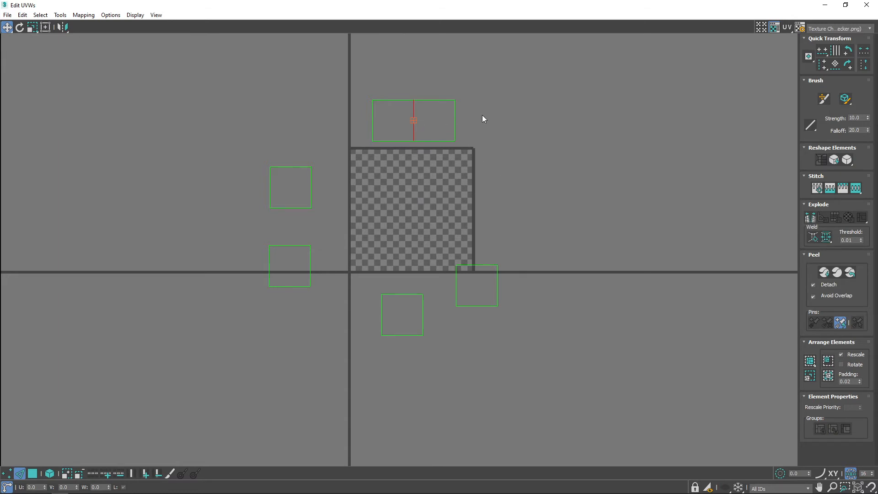
Stitch two more faces onto the right end of the strip to form a row of four squares.
click(455, 117)
right_click(453, 121)
click(437, 159)
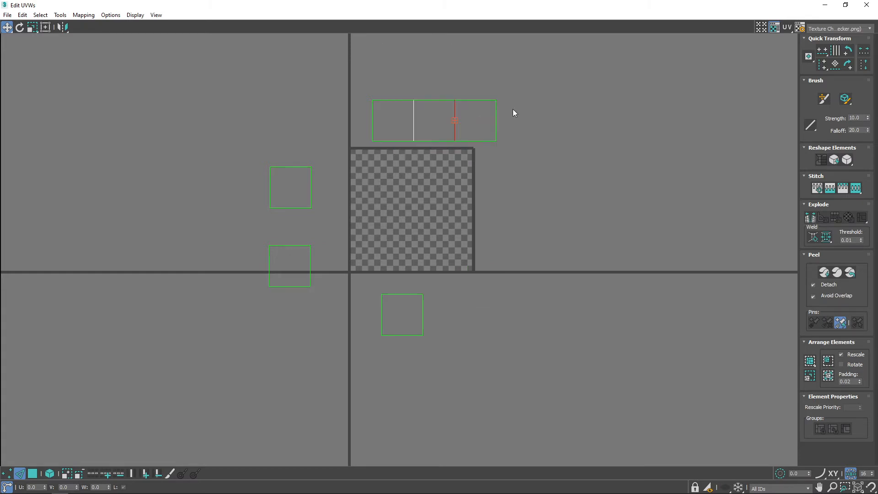
click(496, 121)
right_click(495, 118)
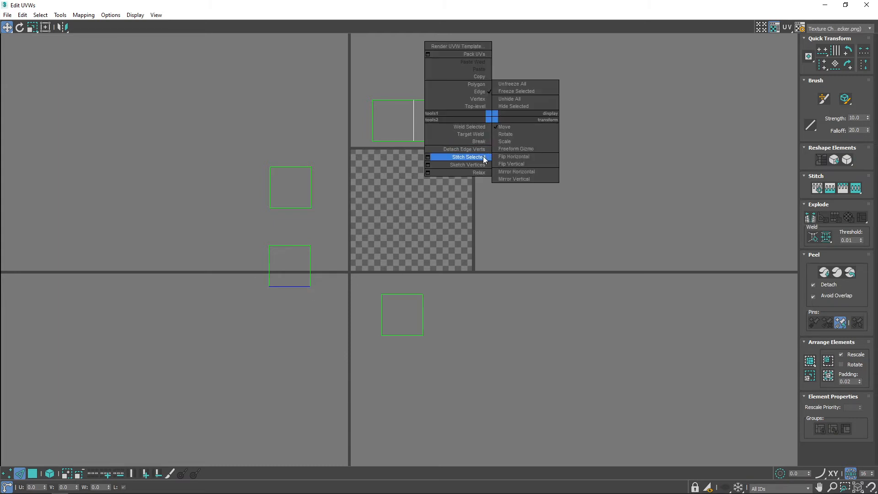
click(483, 155)
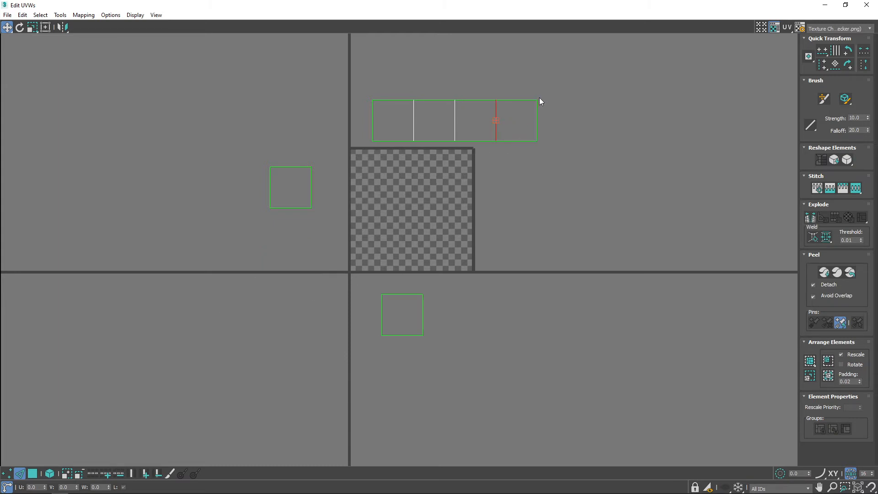
Stitch a face onto the bottom edge of the strip's third square.
click(470, 100)
click(479, 140)
right_click(473, 141)
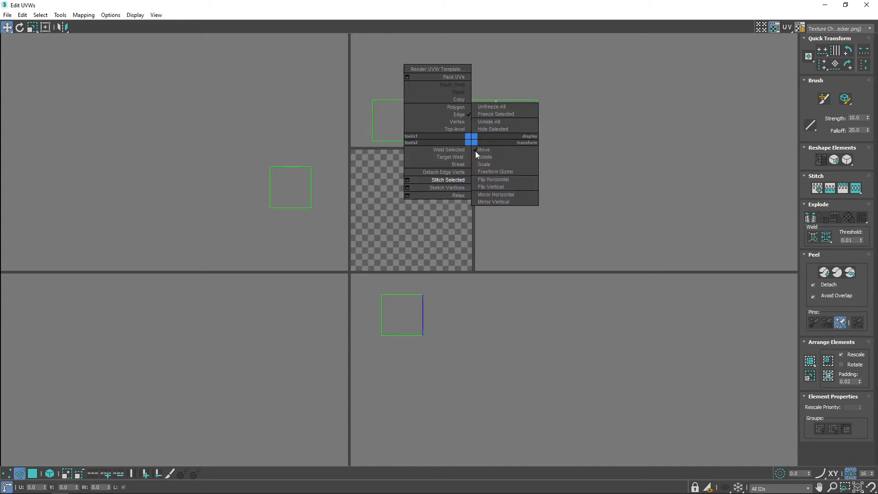
click(460, 178)
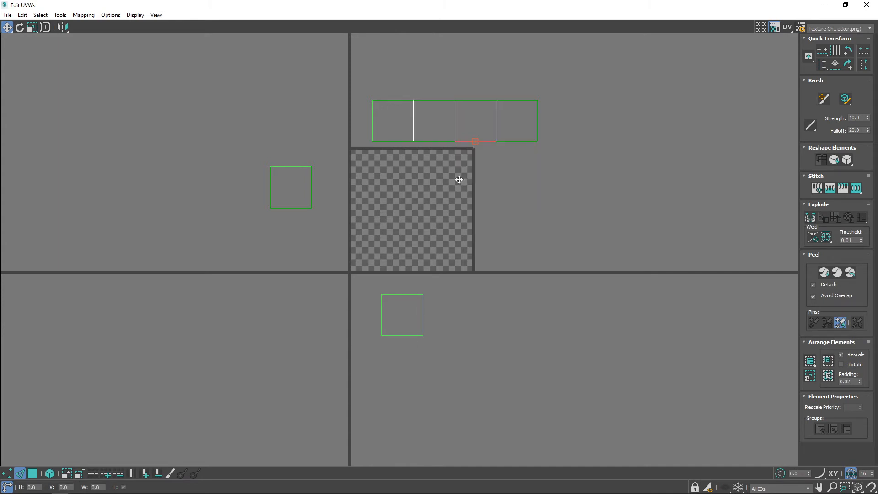
Stitch the last separate face onto the top edge of the strip's second square.
click(434, 99)
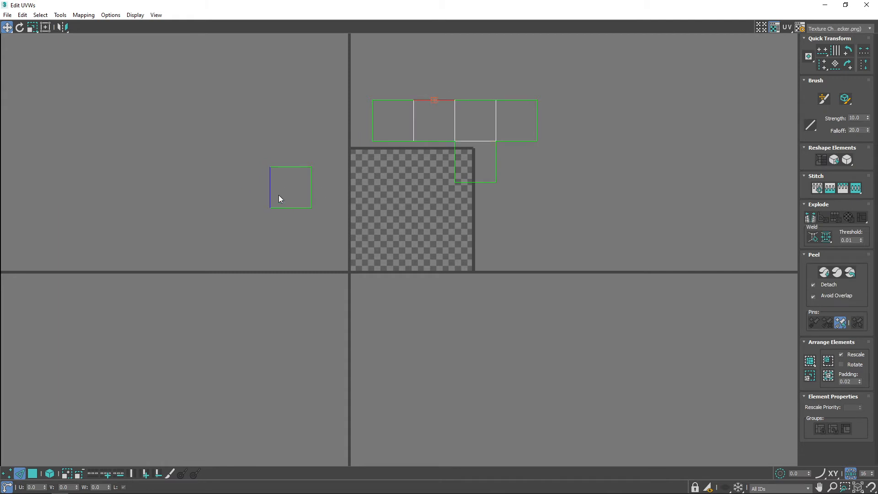
right_click(432, 99)
click(409, 137)
Break the shared edge between the strip's second square and the face above it.
middle_drag(490, 98, 471, 207)
scroll(425, 238, up, 5)
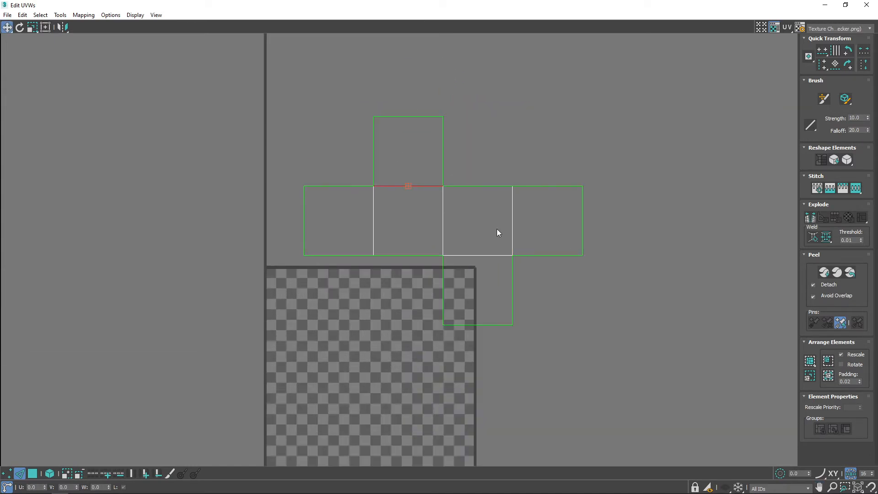
right_click(410, 185)
click(401, 207)
Stitch the upper face onto the top edge of the strip's third square to complete a cross layout.
click(472, 186)
right_click(483, 186)
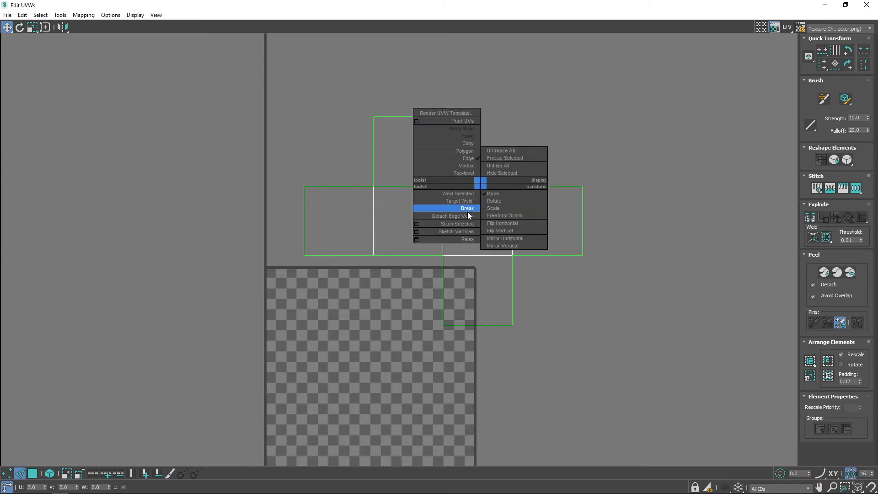
click(465, 226)
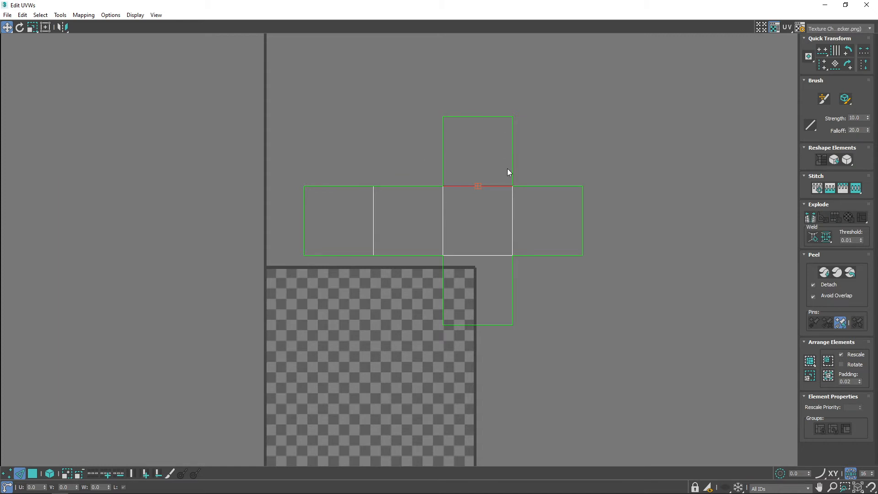
Select the whole unfolded cross, move it onto the checkered tile and pack it to fit inside the tile.
scroll(437, 128, down, 3)
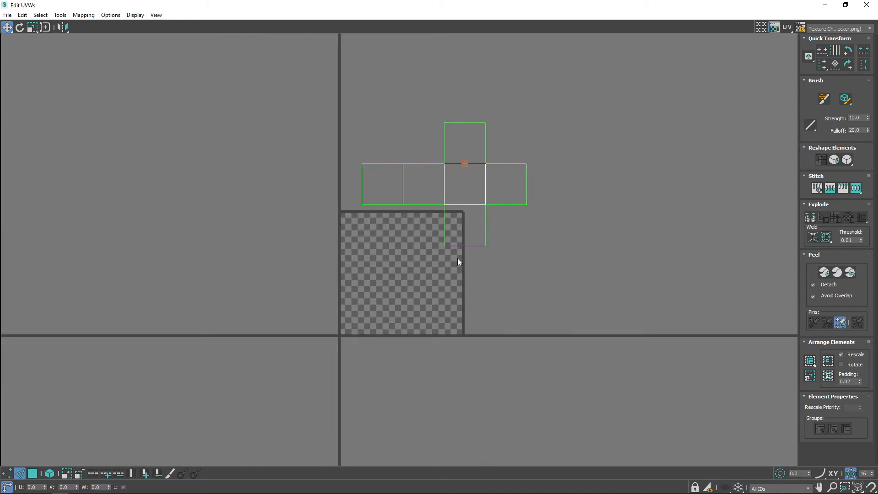
drag(328, 81, 569, 270)
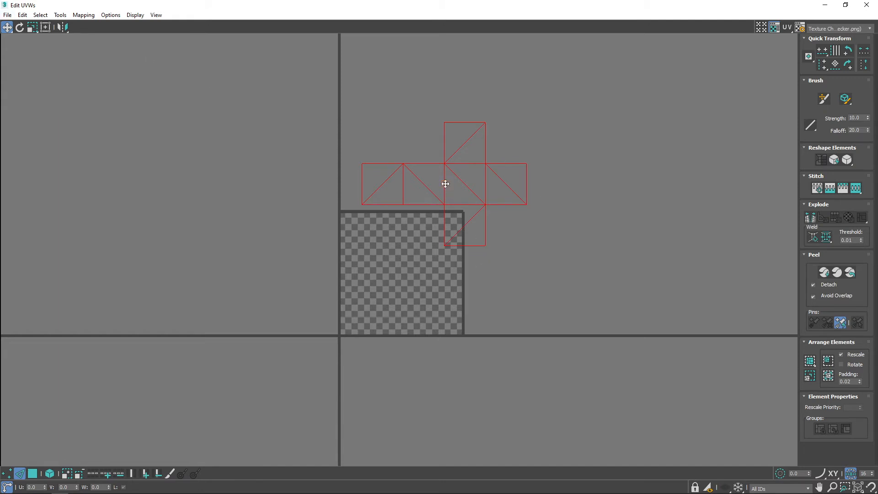
drag(445, 184, 401, 270)
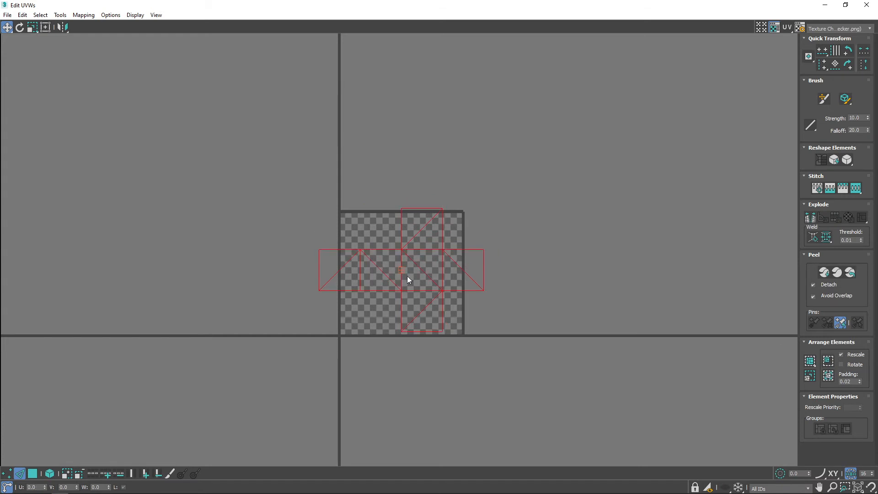
scroll(408, 280, up, 3)
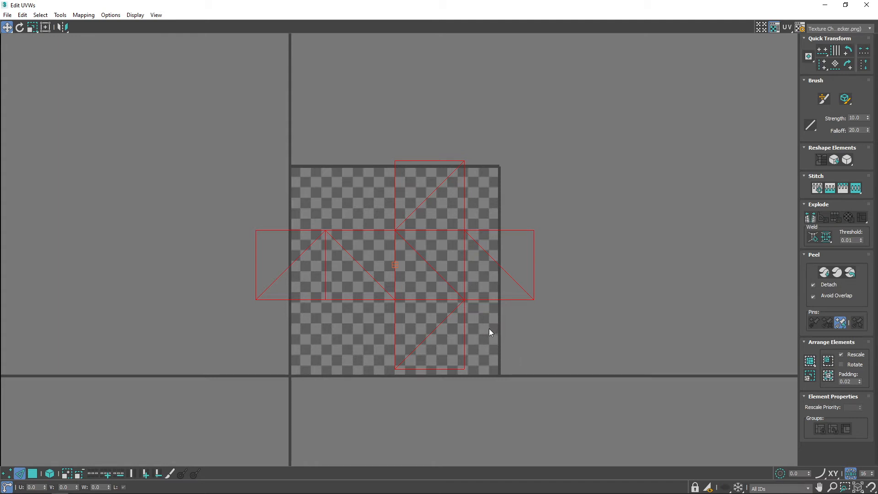
click(811, 362)
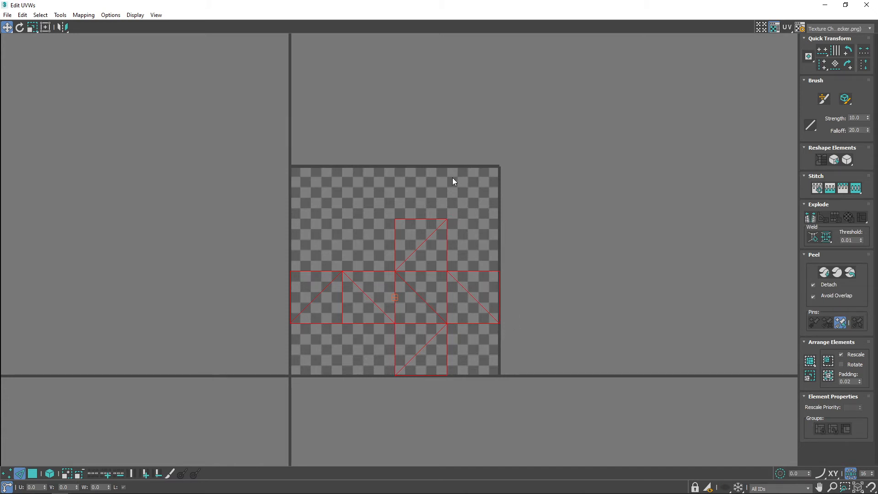
Close the UV editor and leave the modifier's edge selection level, viewing the whole cube from an angle.
click(866, 5)
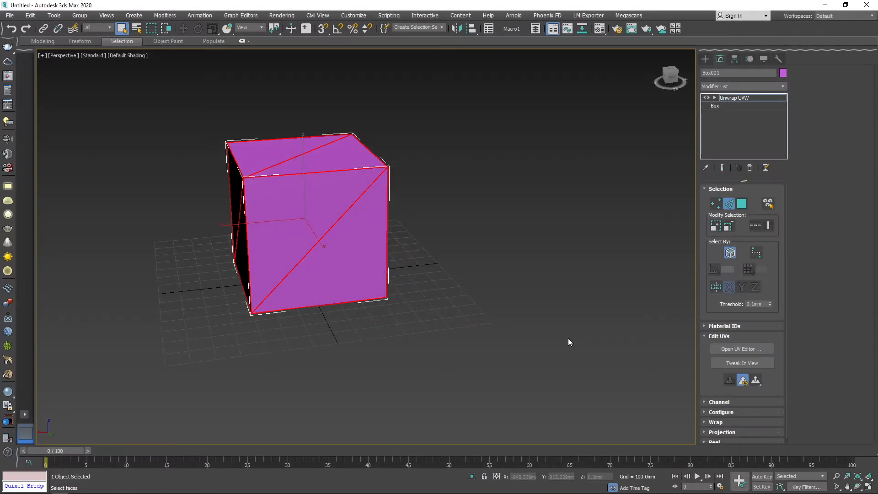
click(732, 208)
click(476, 344)
middle_drag(444, 284, 439, 268)
scroll(434, 273, up, 3)
click(429, 244)
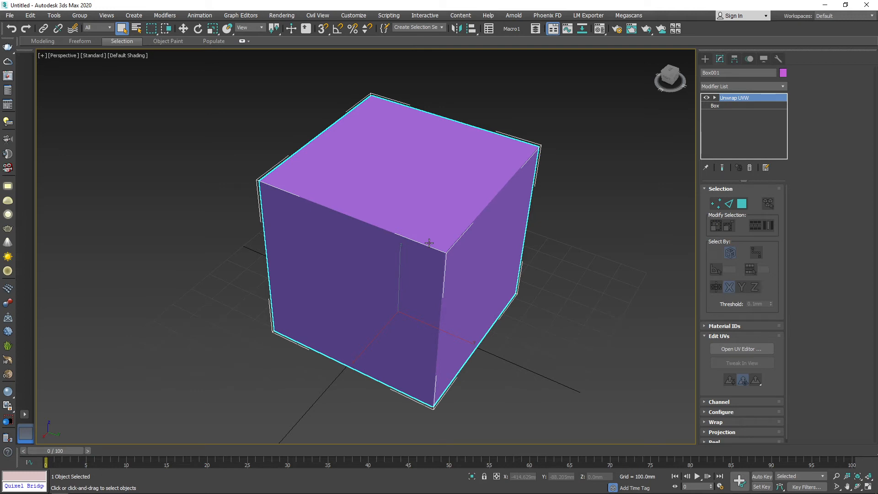
Open the Material Editor and assign the first sample material, Material #1, to the cube.
key(m)
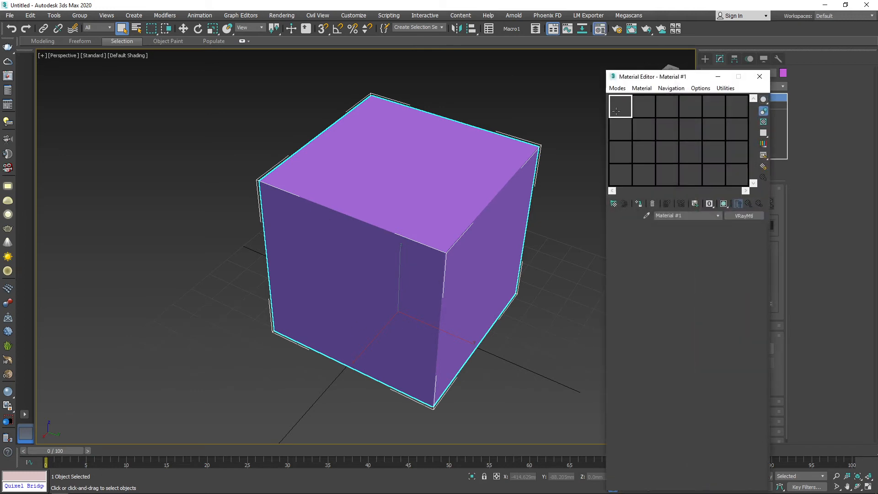
drag(616, 111, 431, 222)
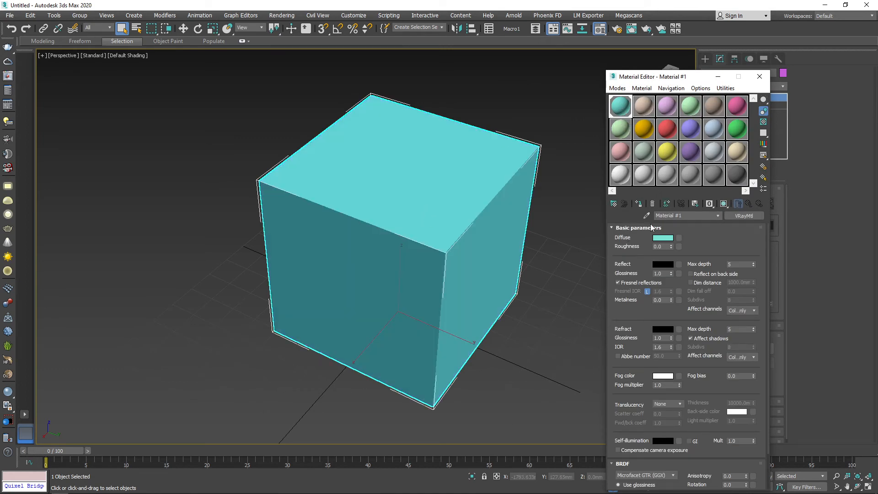
Assign a Checker map from the General maps to the diffuse color of Material #1.
click(679, 238)
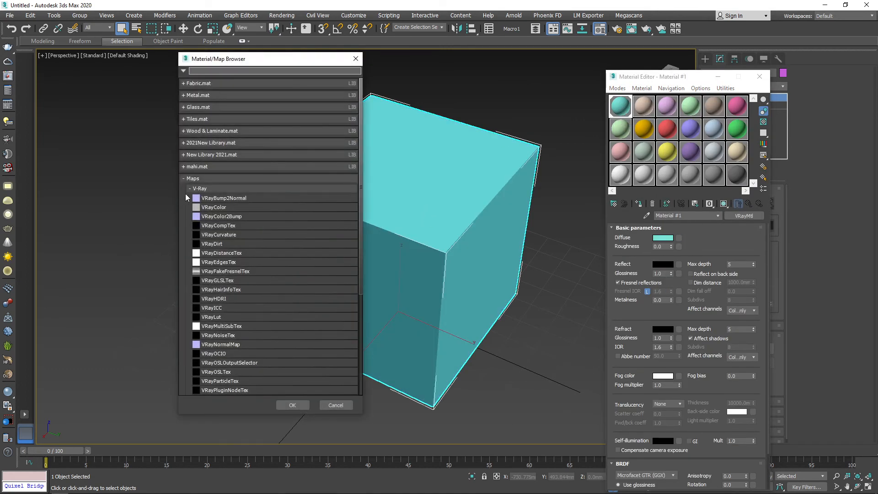
click(189, 188)
click(193, 213)
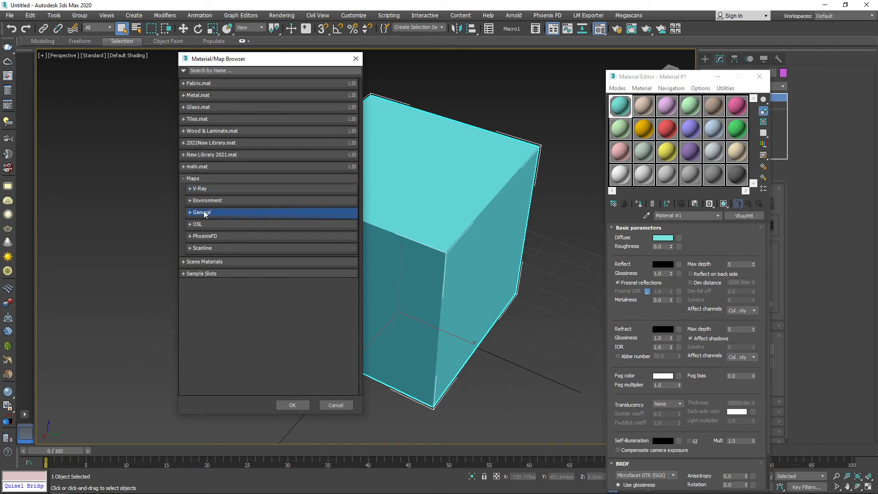
click(190, 214)
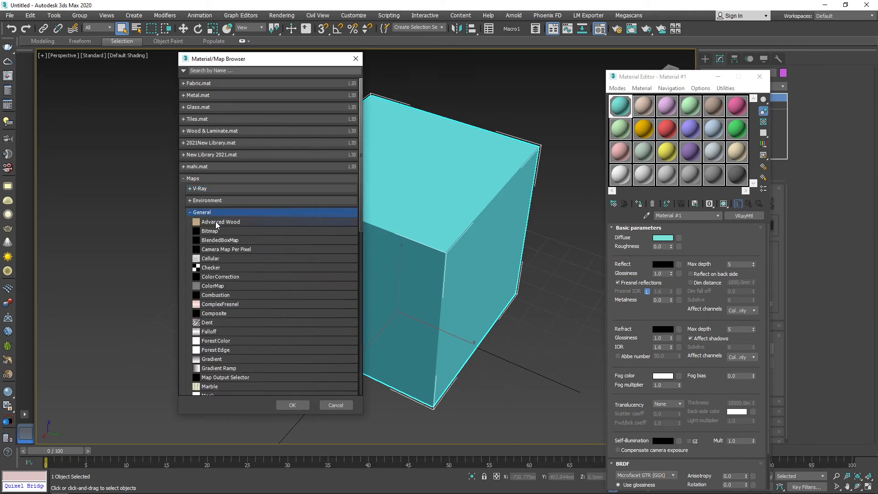
double_click(208, 270)
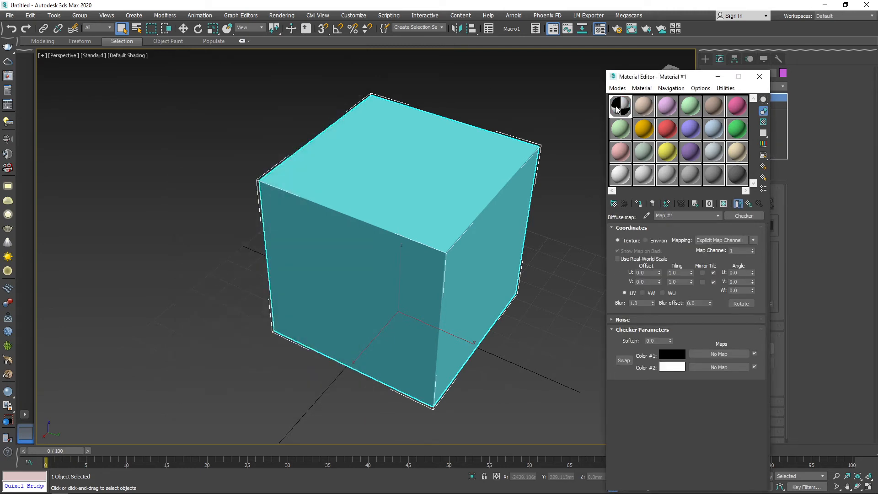
Return to the parent material and display its shaded checker map on the cube in the viewport.
double_click(616, 109)
click(505, 68)
click(723, 204)
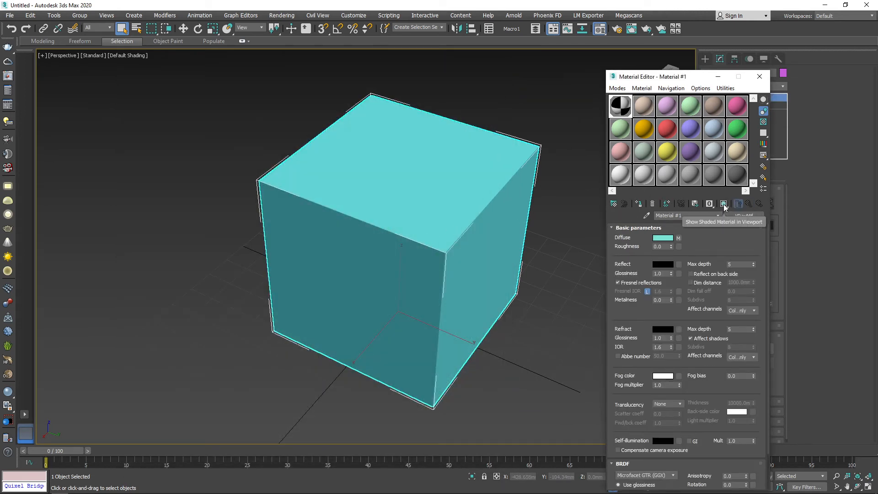
click(723, 204)
mouse_move(347, 274)
alt+middle_down()
mouse_move(437, 165)
mouse_move(448, 259)
mouse_move(408, 253)
alt+middle_up()
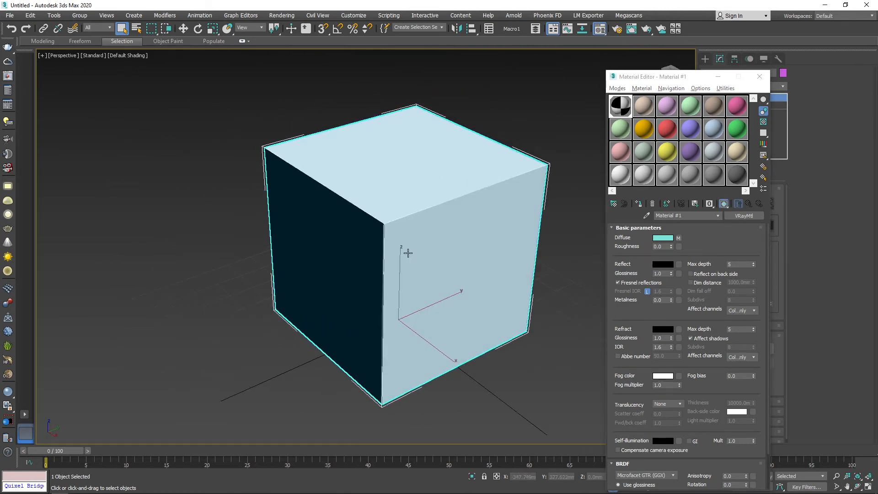
Set the diffuse checker map's tiling to 10 in both U and V.
click(679, 238)
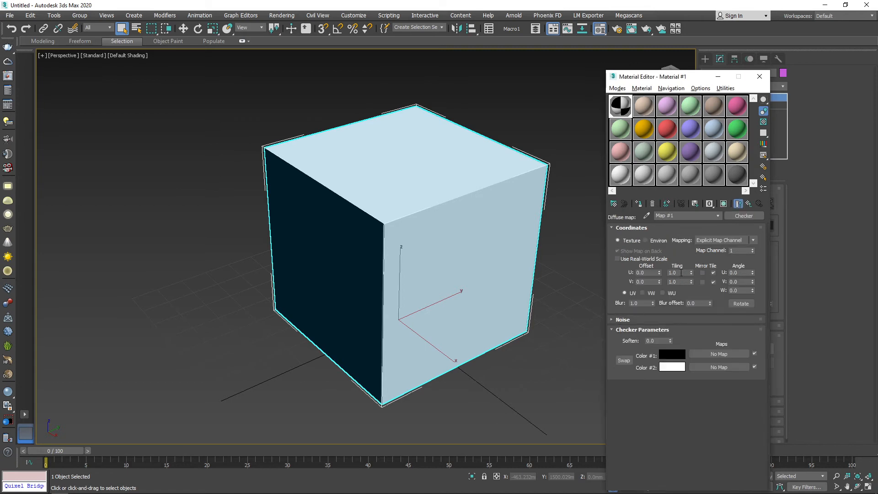
double_click(681, 272)
text(10)
key(Tab)
text(10)
key(Return)
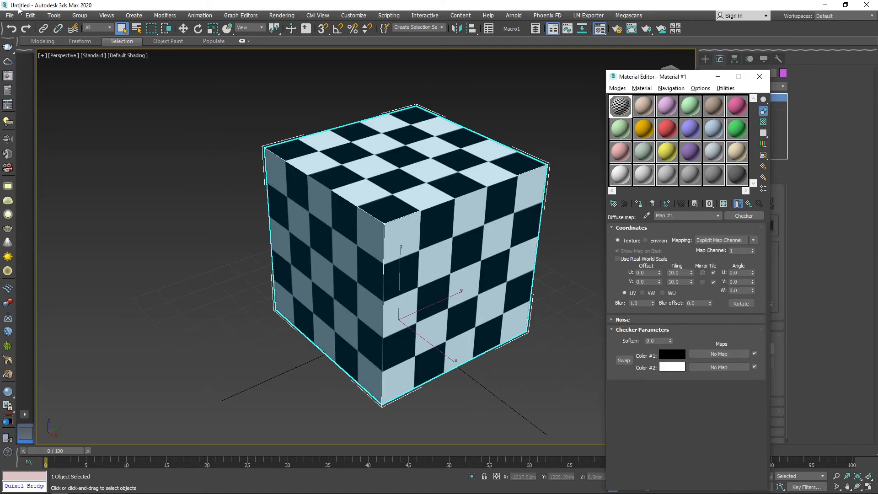
Deselect the cube, inspect the checker pattern across its faces and close the Material Editor.
click(125, 268)
alt+middle_drag(364, 178, 246, 191)
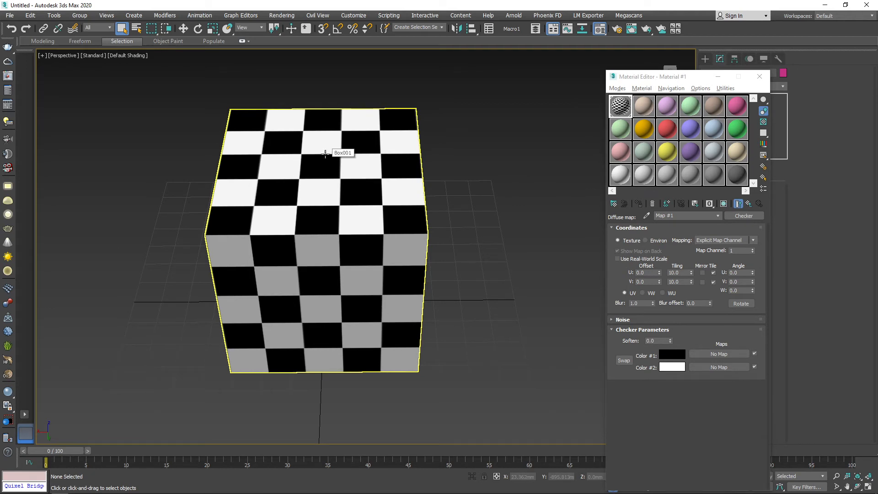
click(760, 76)
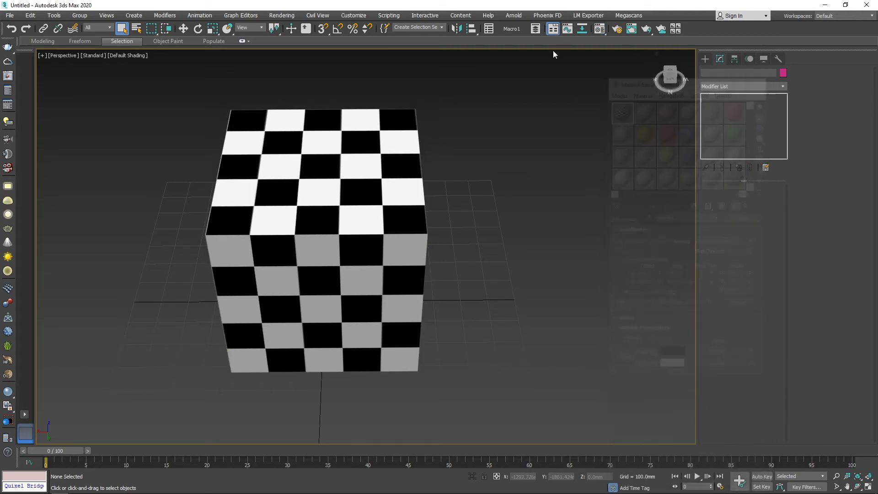
Select the cube, reopen its unwrap in a maximized UV editor and clear the UV selection.
click(302, 146)
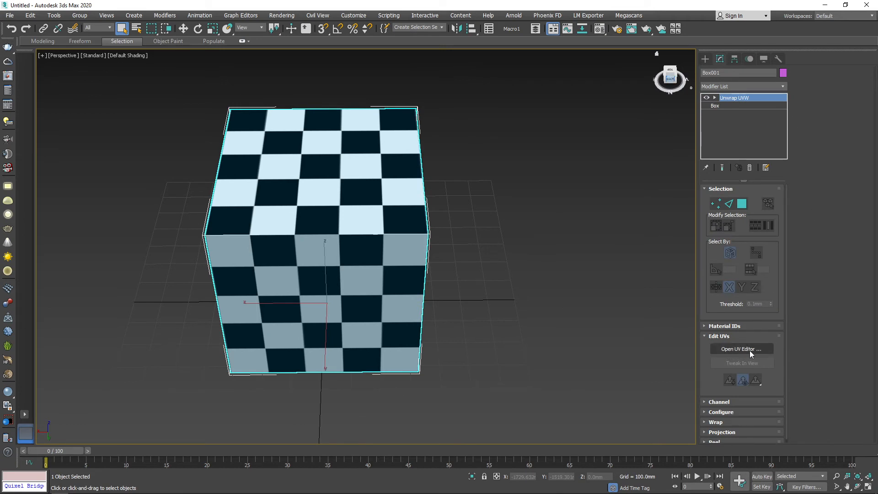
click(750, 350)
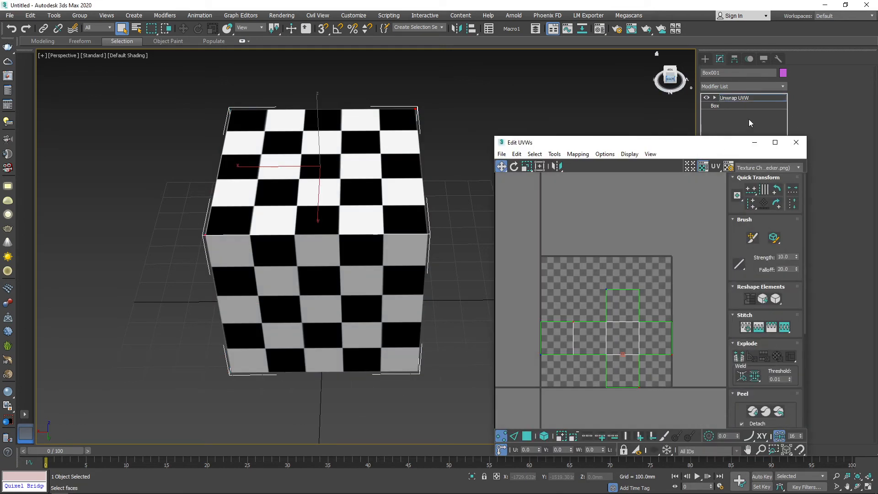
click(775, 143)
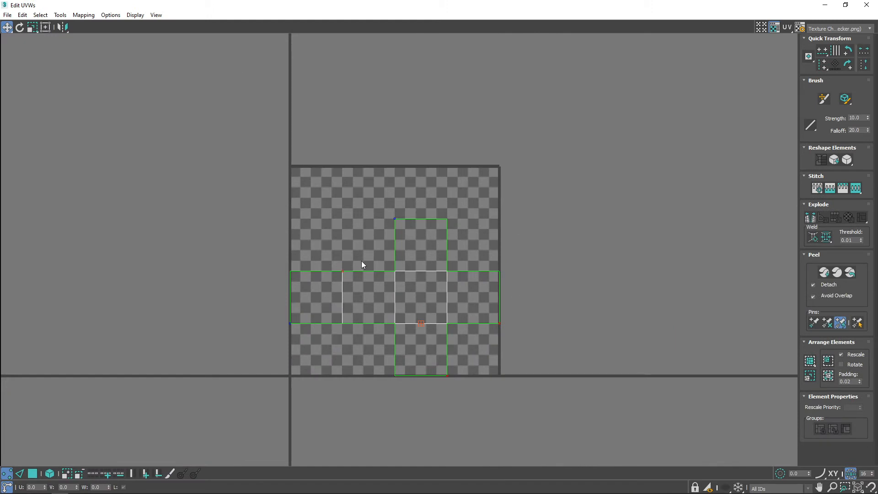
drag(569, 157, 223, 425)
click(533, 235)
Open the UVW template render settings and set the seam edge color to white.
click(60, 15)
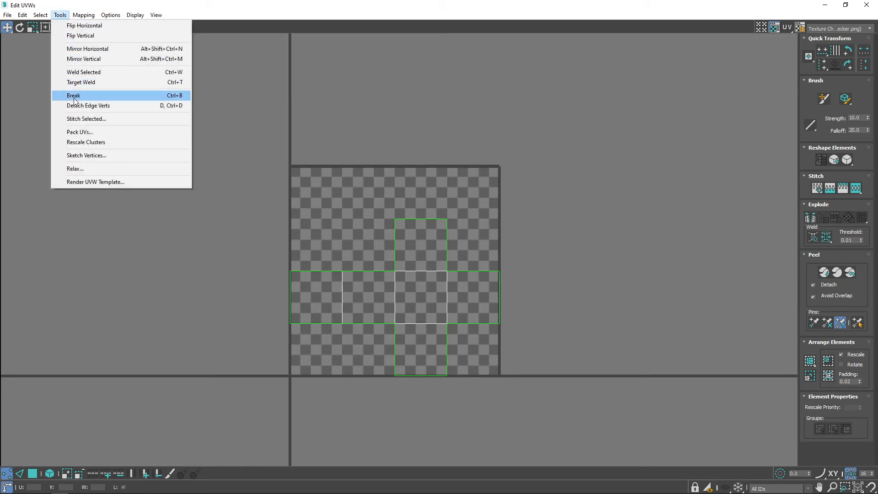
click(107, 182)
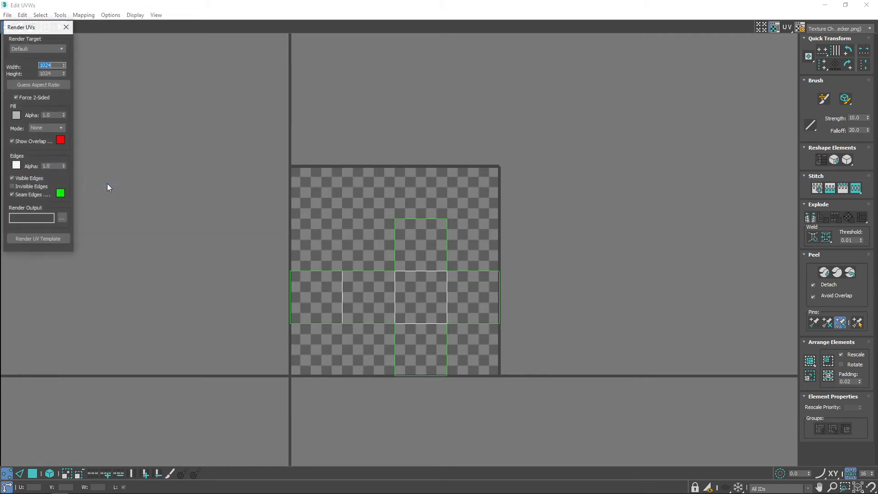
drag(33, 29, 244, 140)
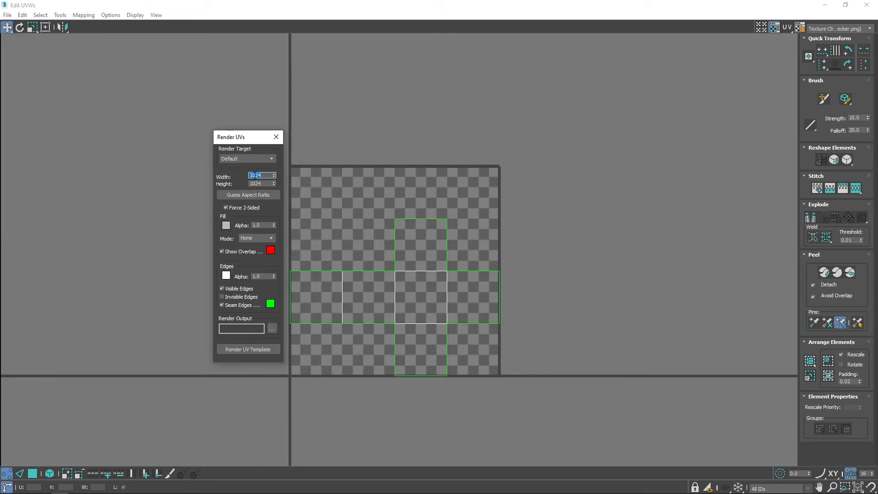
drag(255, 175, 264, 175)
click(270, 303)
drag(265, 89, 296, 137)
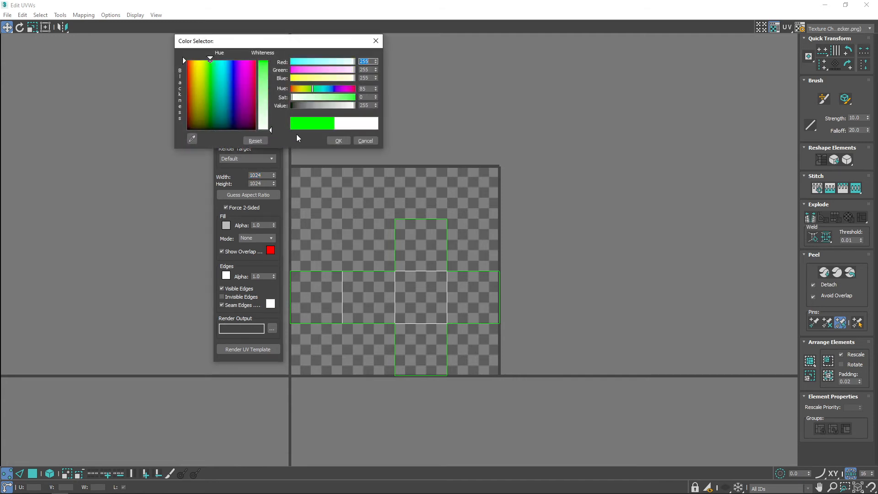
click(339, 140)
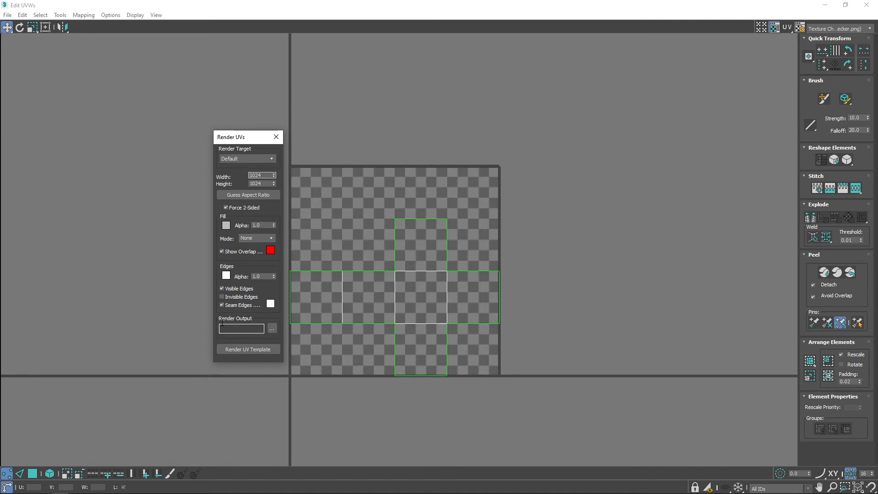
Set the template's render output to a PNG file named box uvs on the Desktop.
click(272, 328)
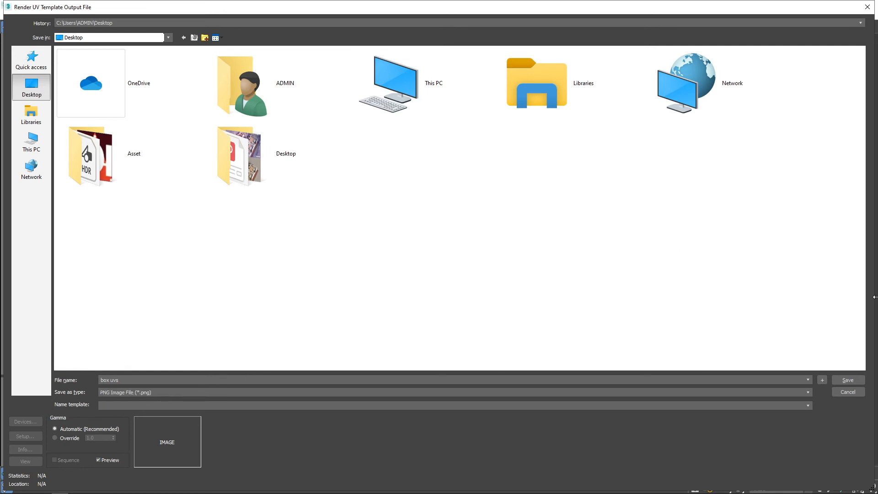
click(847, 380)
click(65, 105)
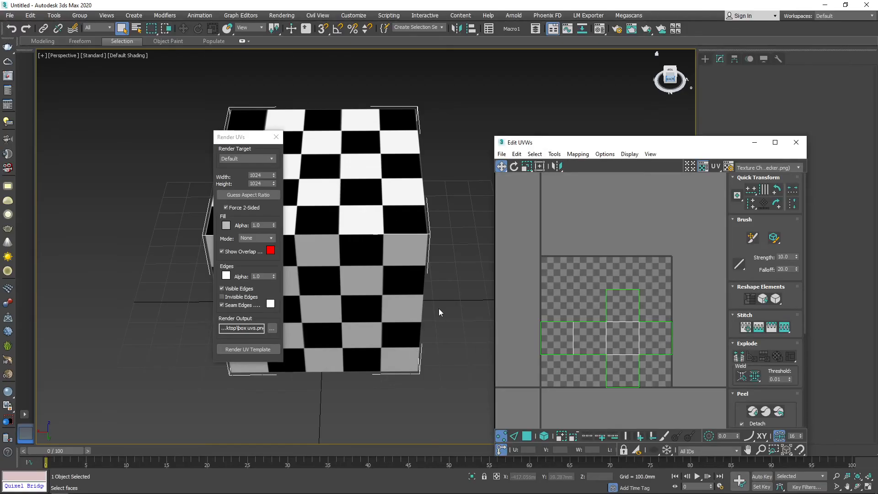
Maximize the UV editor again and render the UV template of the cross layout.
click(775, 143)
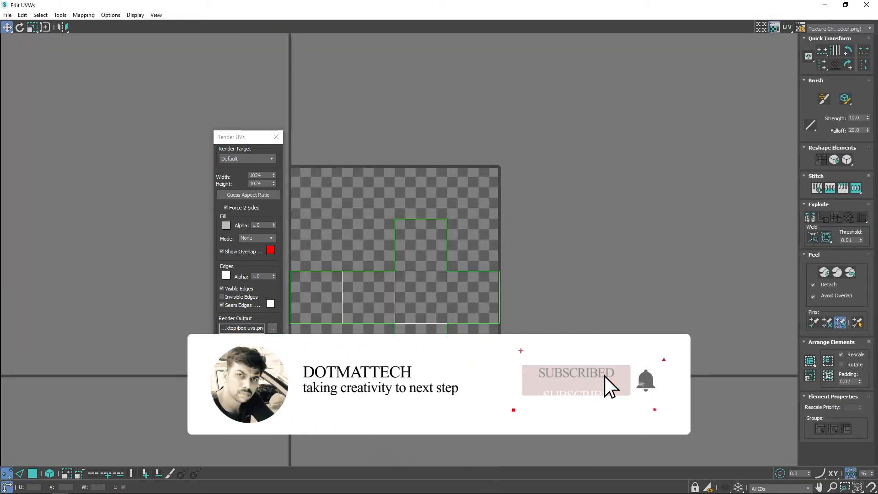
click(248, 345)
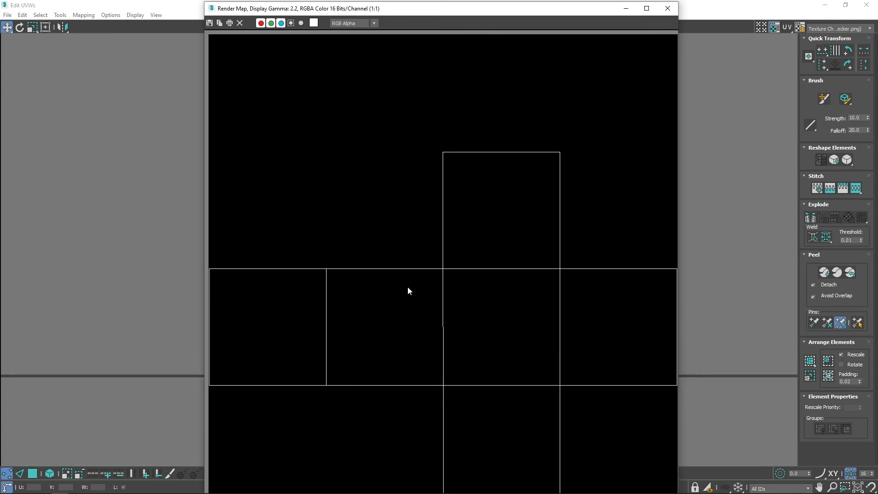
scroll(408, 288, up, 2)
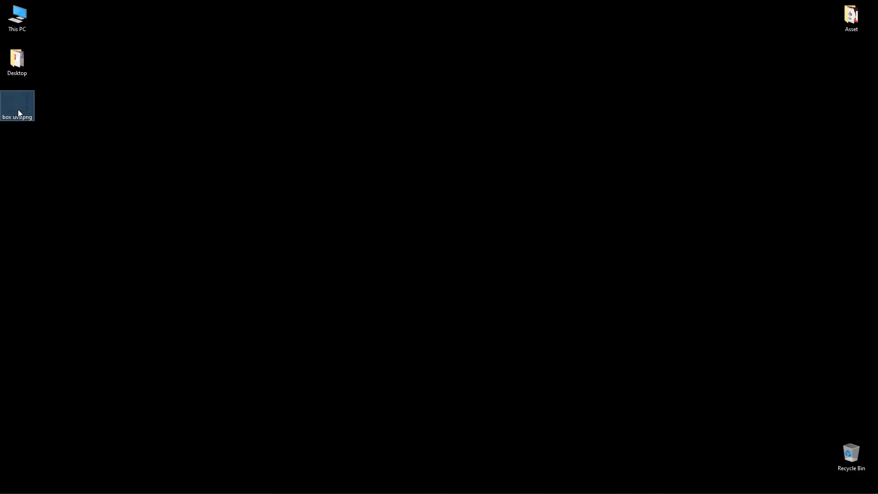
Preview the rendered box uvs.png in Photos, open it in Photoshop and inspect its outlines.
double_click(19, 110)
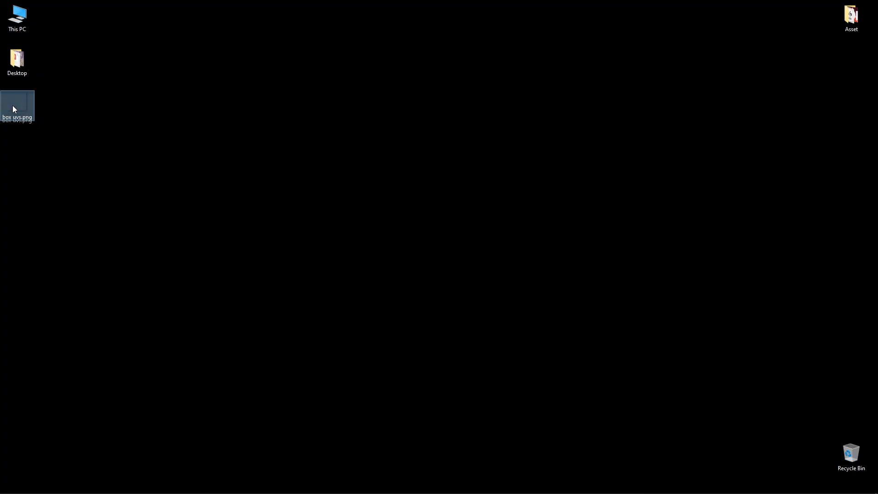
drag(15, 109, 367, 218)
key(alt+Tab)
scroll(359, 226, up, 5)
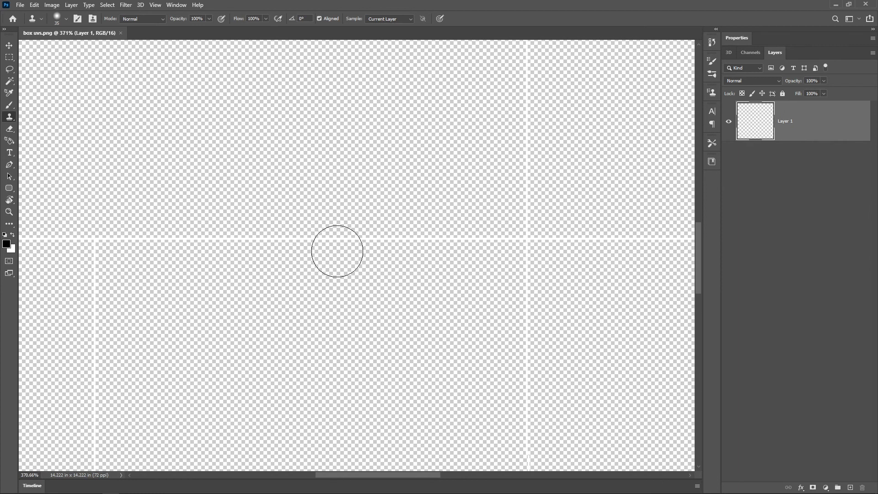
scroll(411, 245, down, 9)
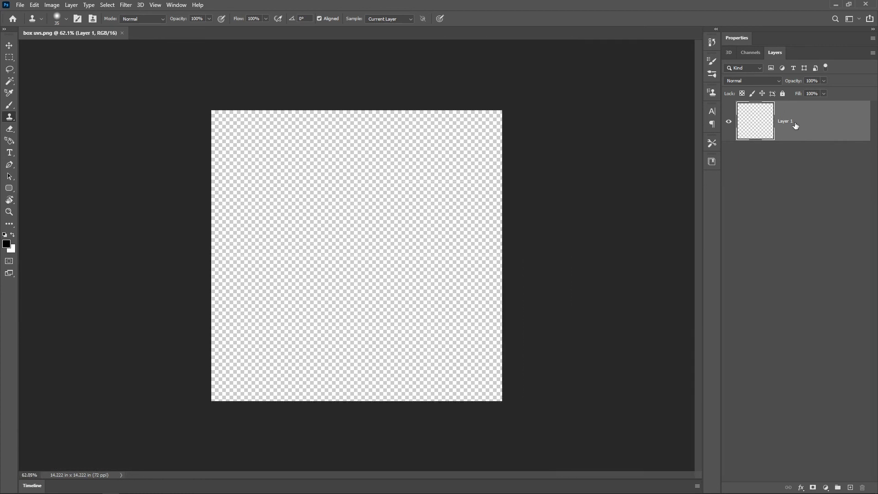
Add a new layer beneath the UV outline layer and fill it with black.
click(850, 488)
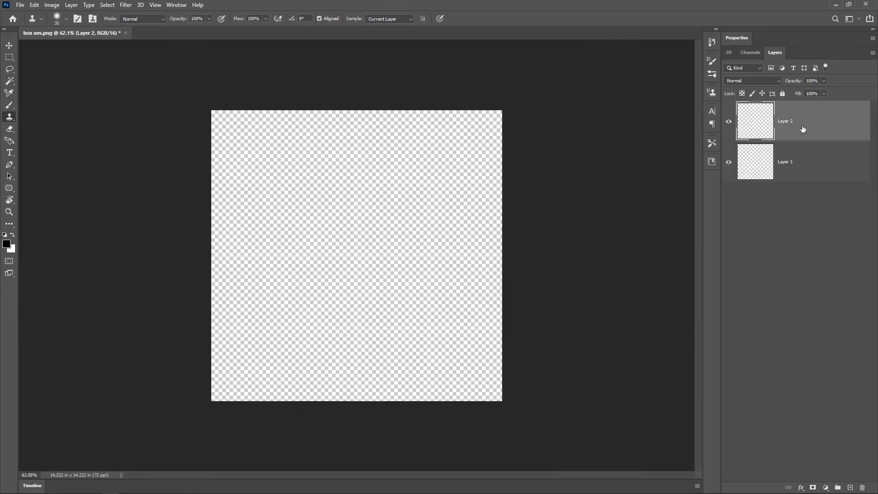
drag(803, 129, 755, 193)
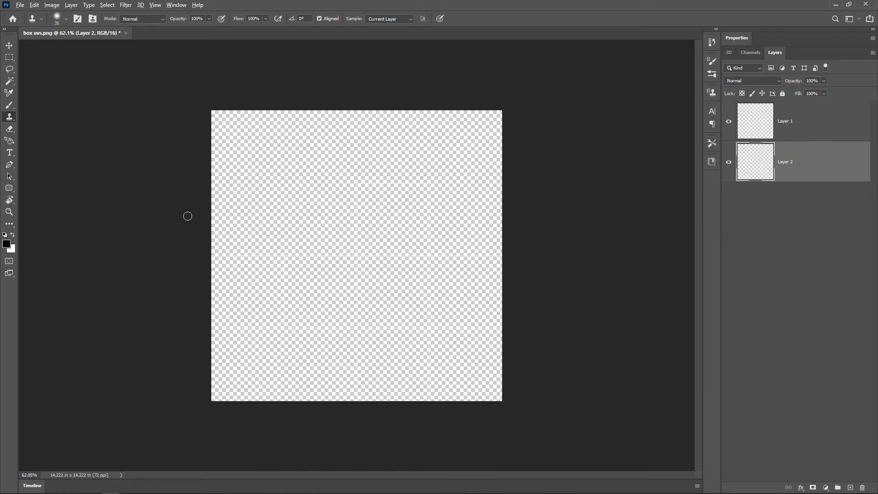
key(alt+BackSpace)
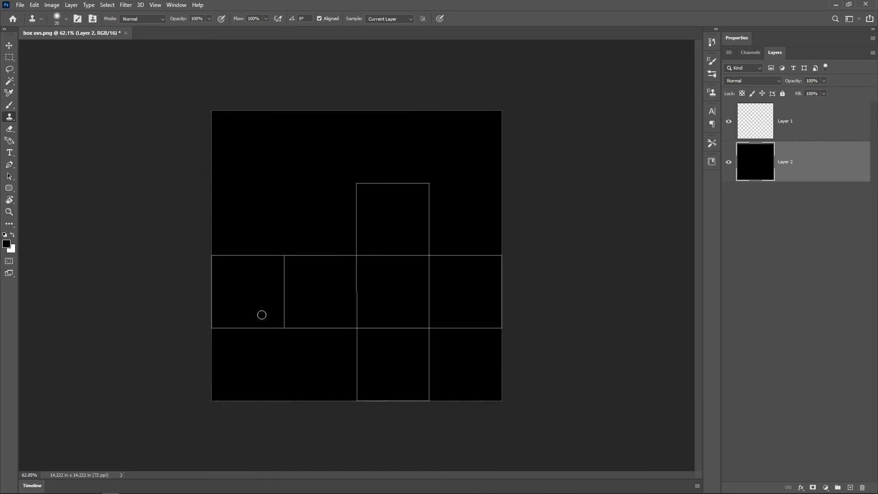
key(ctrl+0)
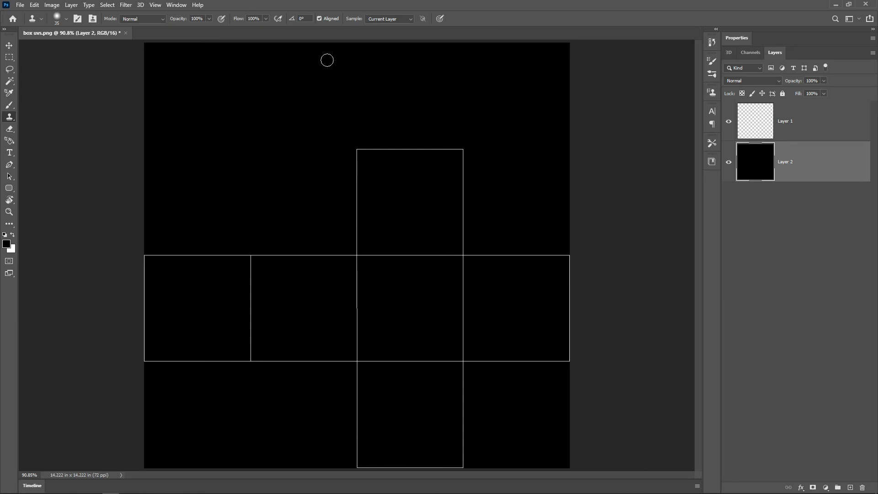
Try moving the cross outline layer upward on the canvas and undo the move.
click(8, 45)
key(ctrl+minus)
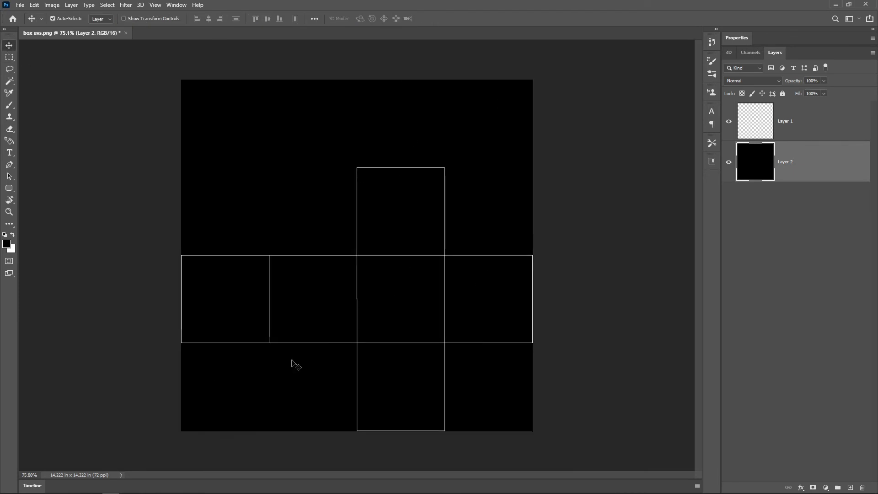
drag(360, 265, 363, 211)
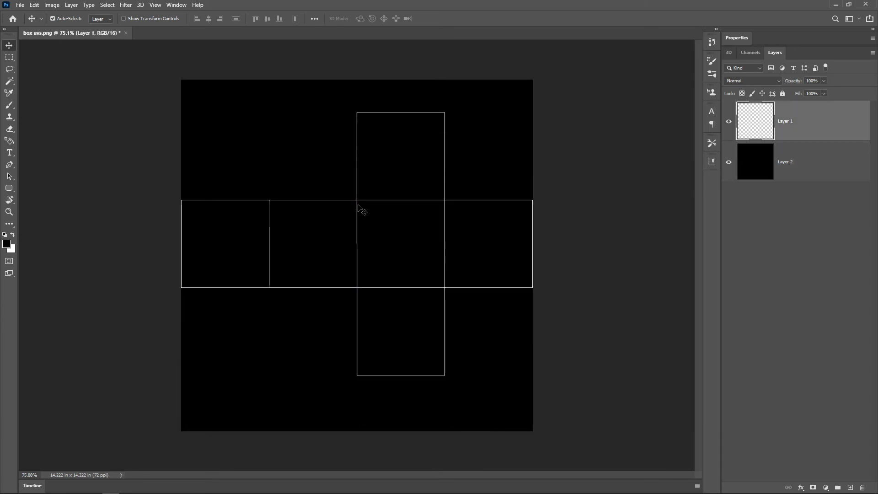
key(ctrl+z)
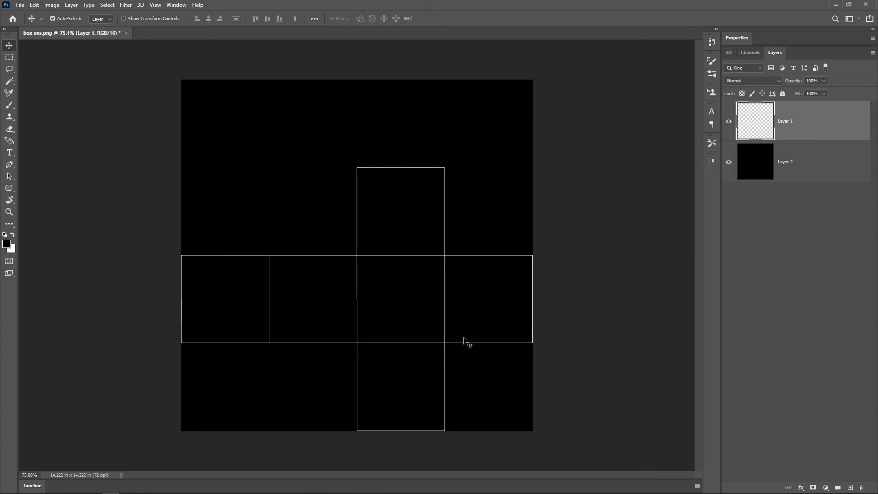
Draw a rounded rectangle about 179 by 81 px with bright green fill 00e91f across the cross's middle squares.
click(9, 188)
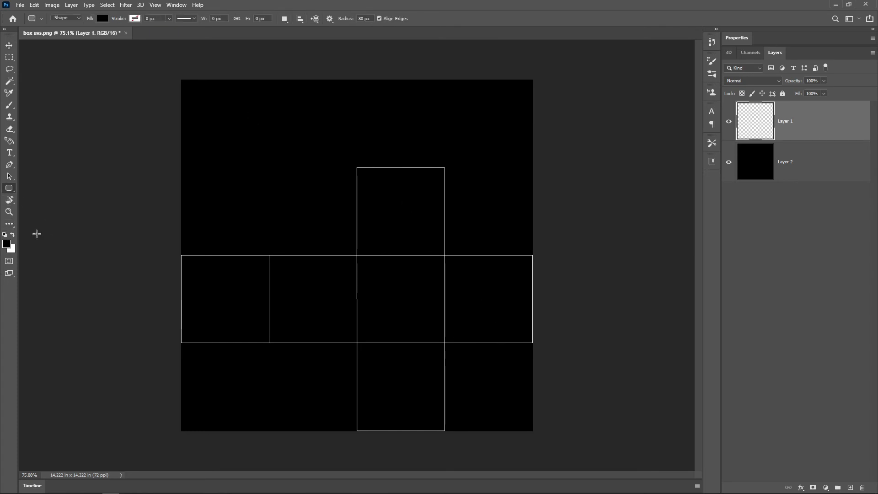
click(6, 243)
drag(522, 213, 504, 216)
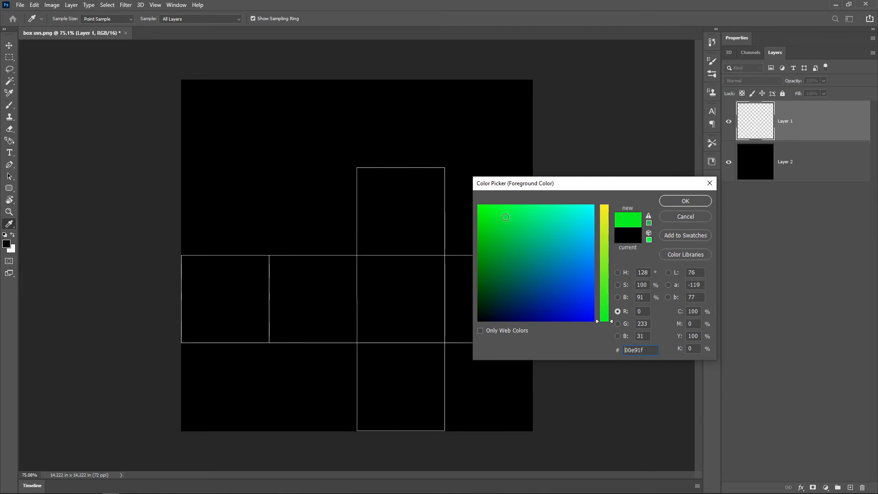
click(683, 201)
drag(335, 279, 426, 356)
alt+scroll(359, 294, up, 2)
Duplicate the green rounded rectangle onto the edge between the centre and lower squares and recolour the copy orange.
click(9, 45)
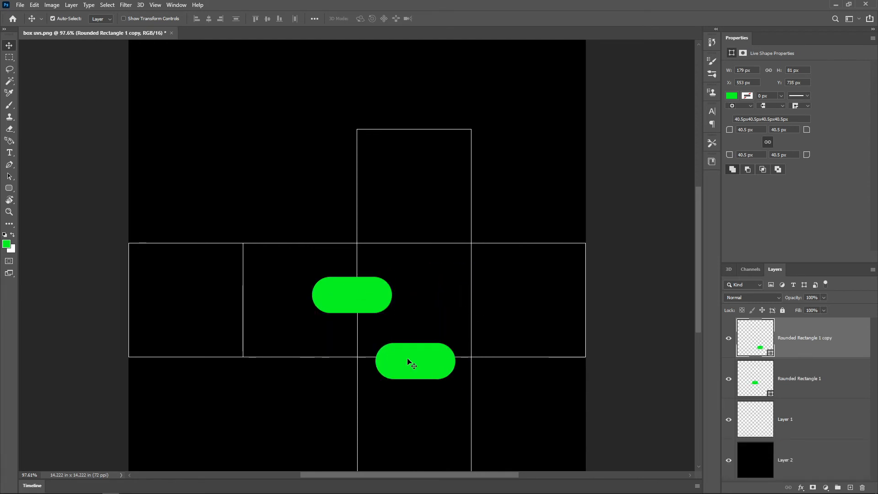
double_click(769, 353)
text(00b827)
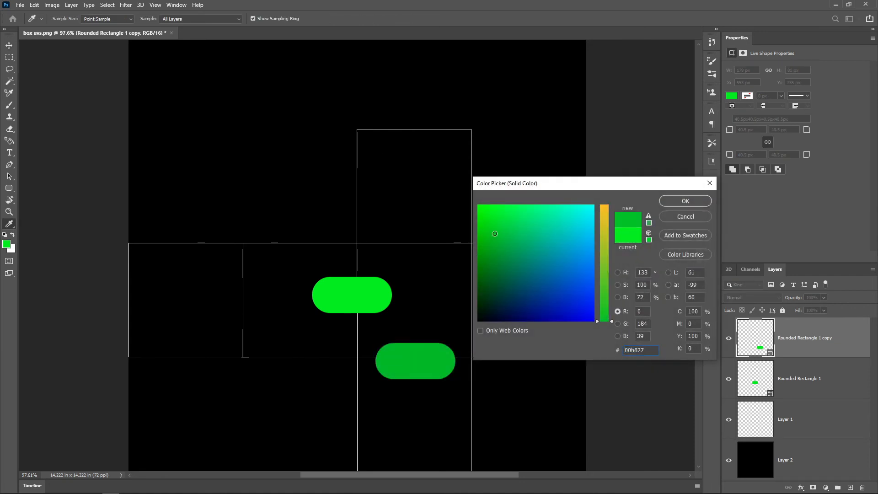
drag(495, 234, 483, 249)
drag(608, 240, 606, 202)
click(486, 273)
click(684, 201)
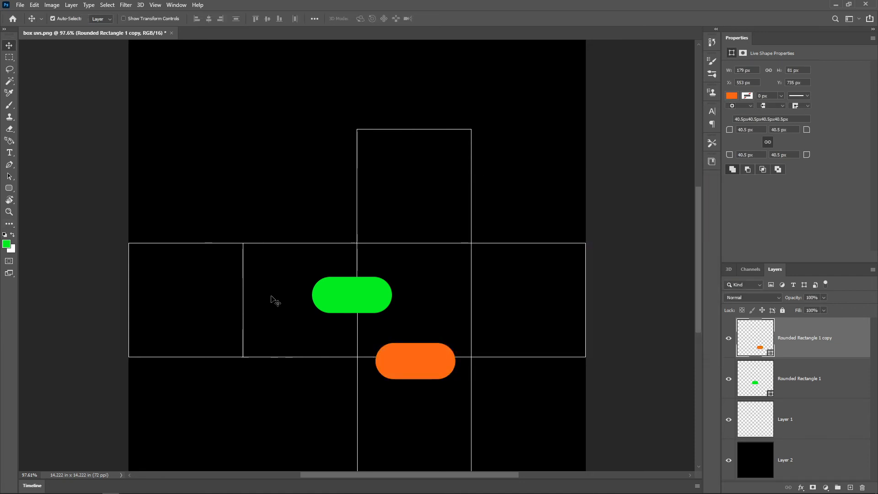
Select the cross-shaped UV area by inverting a Magic Wand selection of Layer 1's background, and add a new layer above it.
alt+scroll(430, 220, down, 2)
click(808, 401)
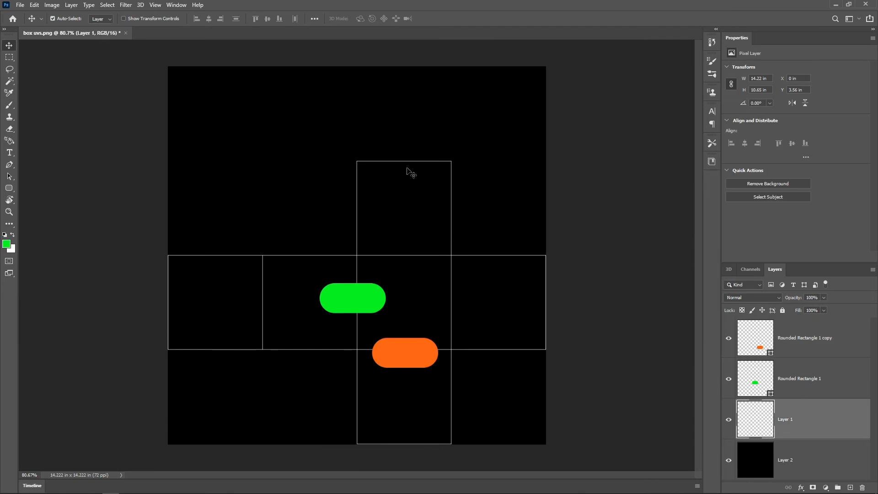
click(9, 81)
click(271, 204)
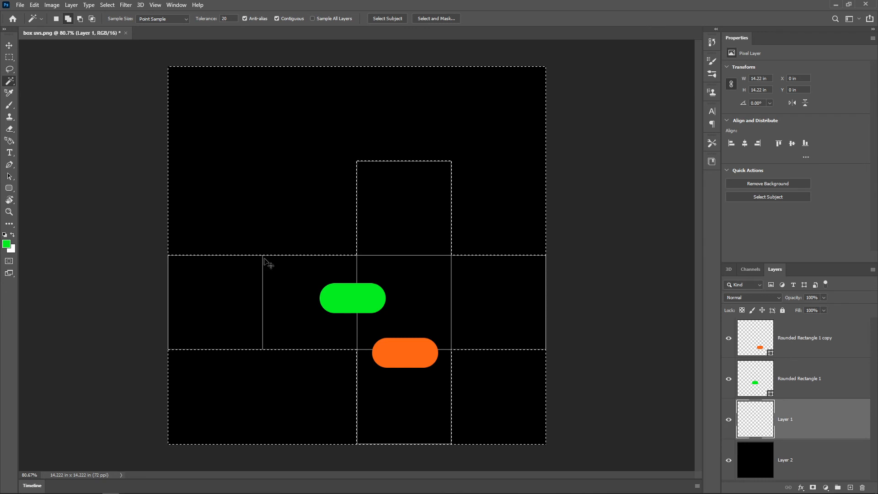
key(ctrl+shift+i)
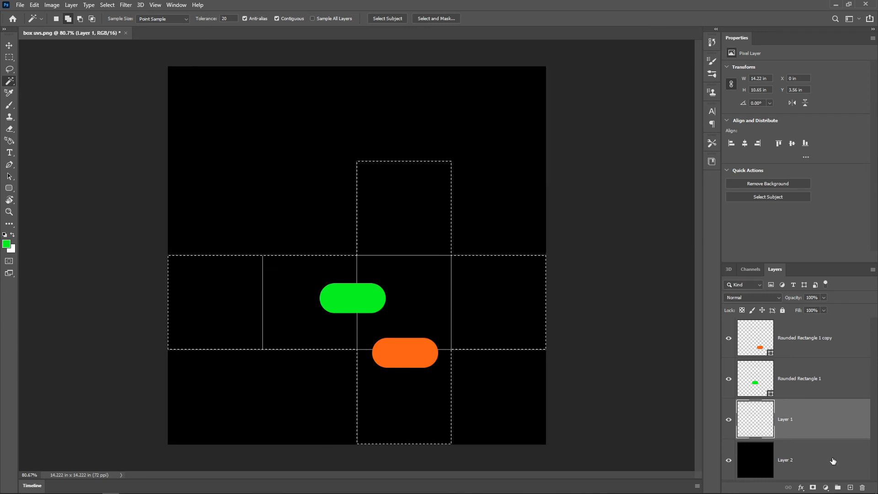
click(851, 488)
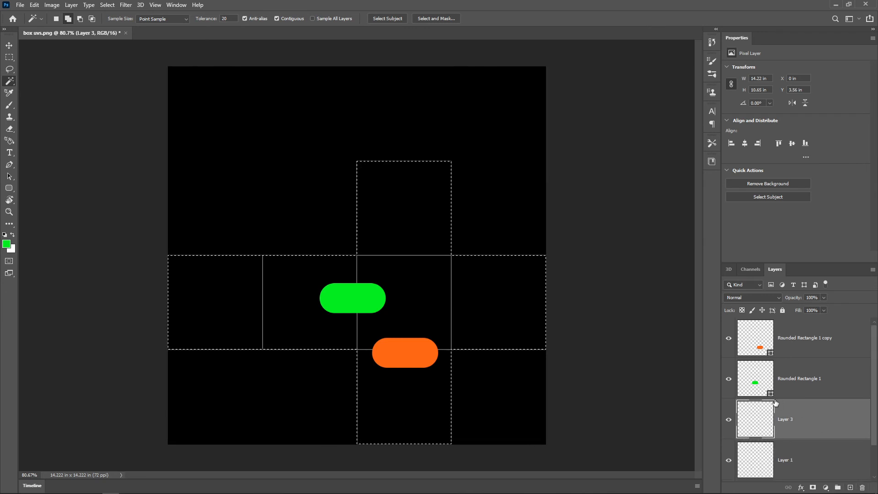
Fill the cross selection on the new layer with a dark maroon brown and deselect it.
key(alt+BackSpace)
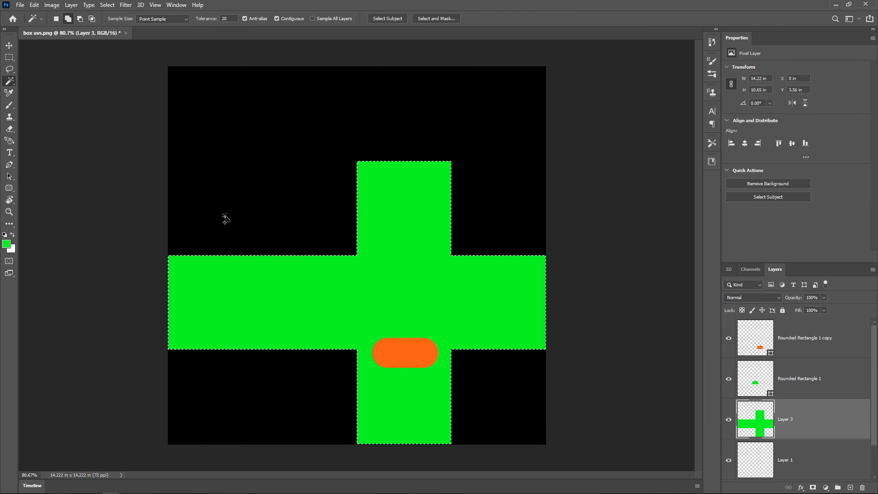
click(7, 244)
click(479, 295)
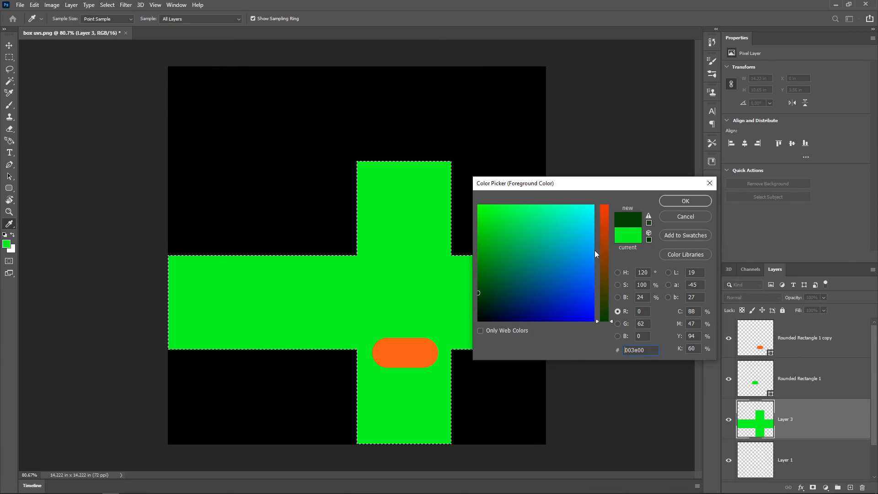
drag(605, 312, 607, 296)
mouse_move(509, 308)
mouse_down()
mouse_move(479, 321)
mouse_move(496, 306)
mouse_up()
click(697, 202)
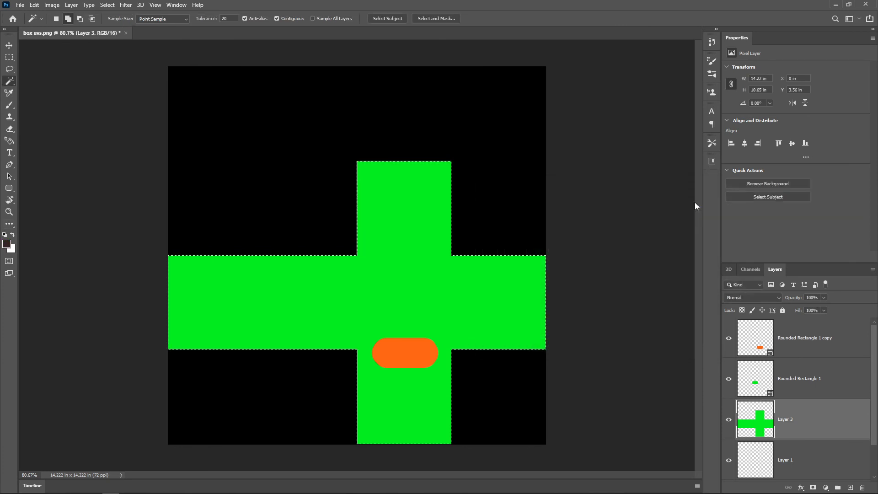
key(alt+BackSpace)
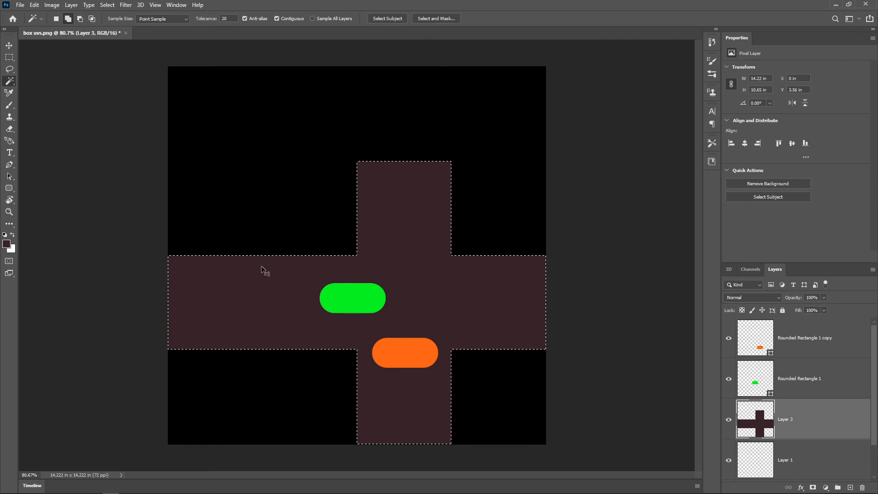
key(ctrl+d)
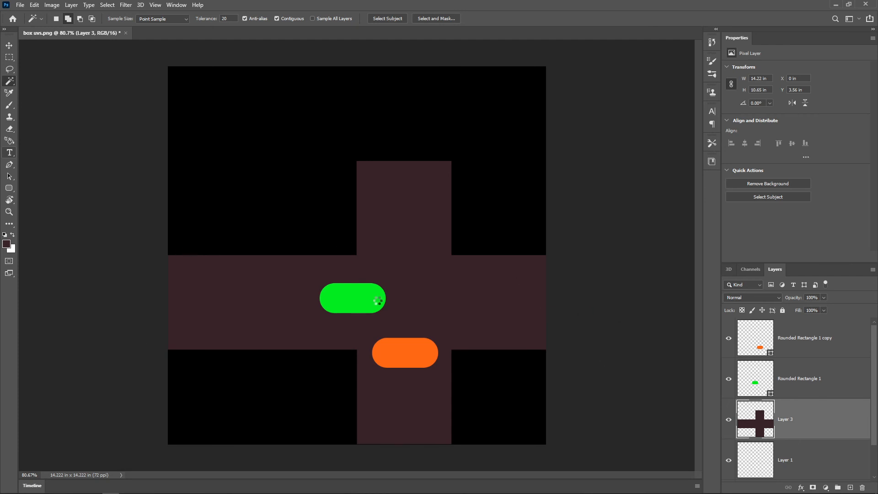
Add the text DOT in the cross's upper square and enlarge it to about 85.76 pt.
alt+scroll(451, 304, up, 4)
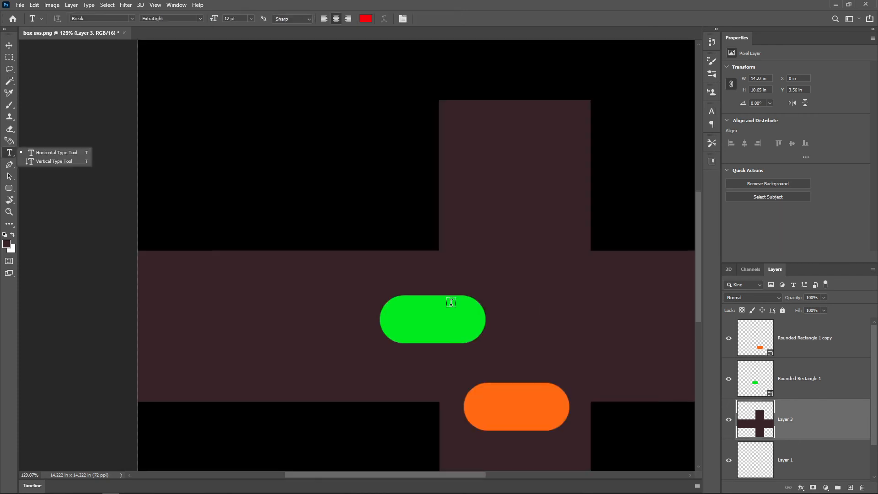
click(503, 182)
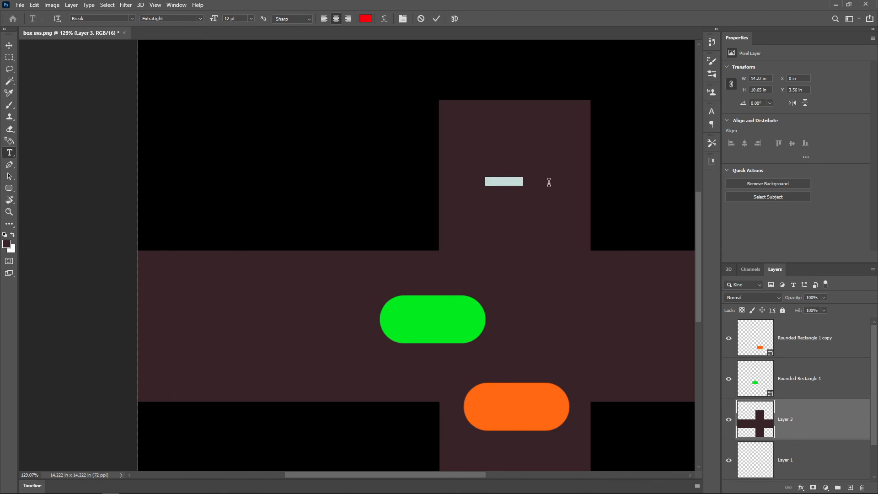
text(DOT)
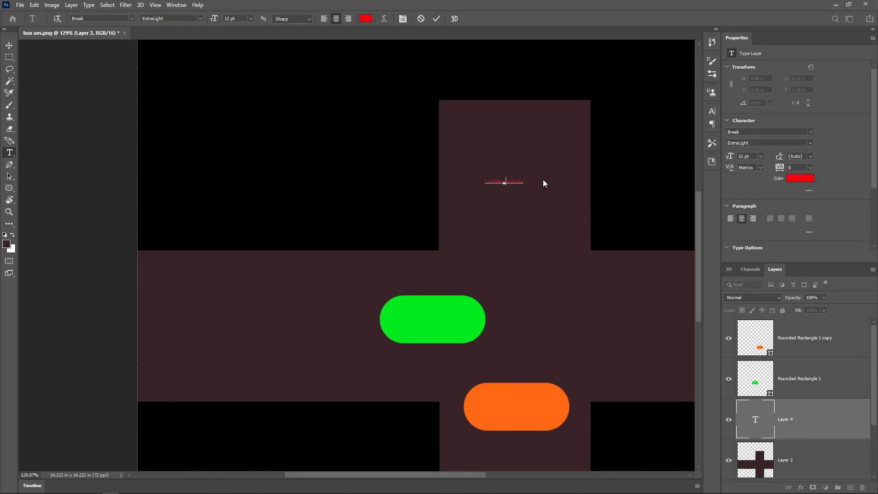
drag(536, 181, 530, 178)
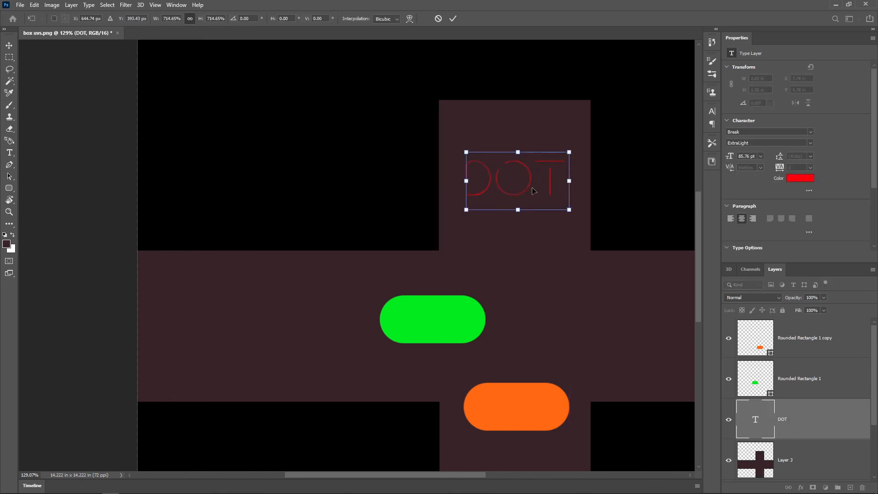
key(Return)
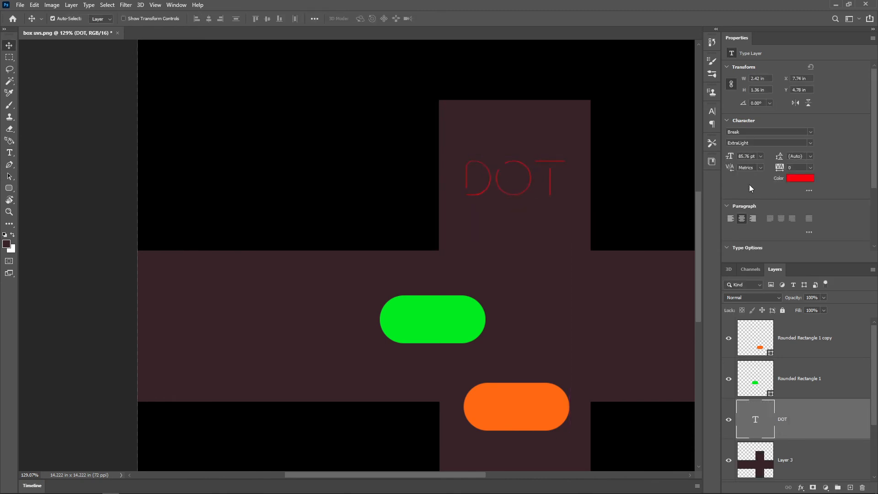
Change the DOT text colour to near-white f8ffff and collapse the text properties.
click(798, 179)
click(593, 207)
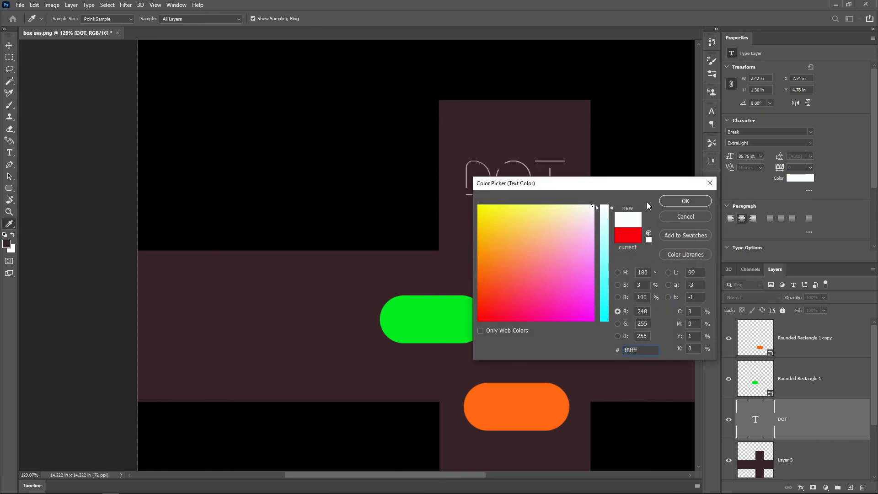
click(685, 201)
double_click(730, 40)
Duplicate the DOT text onto the cross's leftmost square and rotate the copy 90 degrees clockwise.
alt+scroll(457, 164, down, 1)
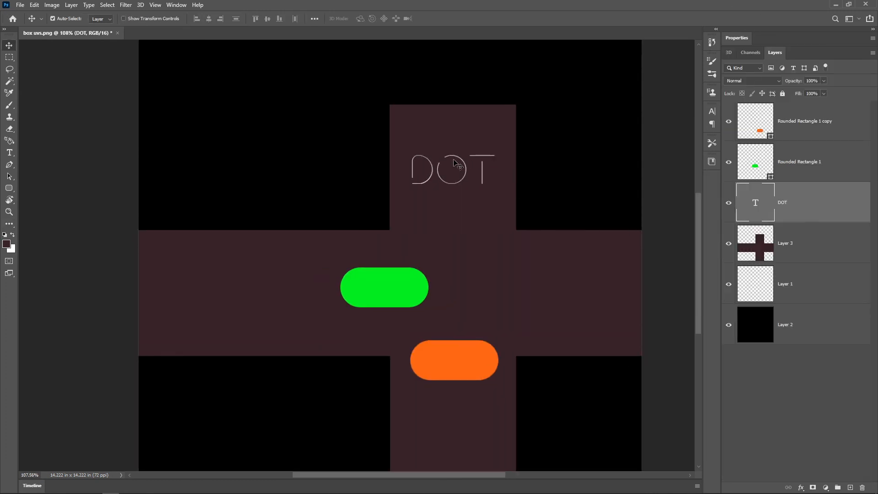
alt+drag(464, 169, 212, 295)
key(e)
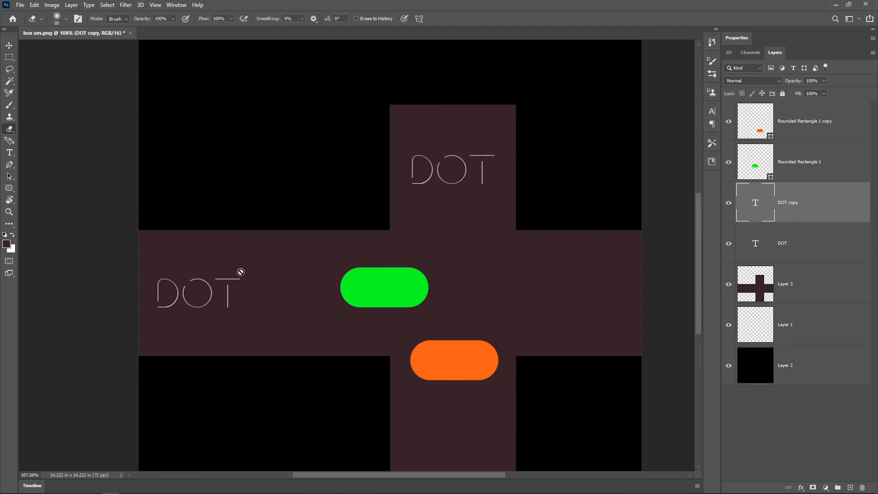
key(t)
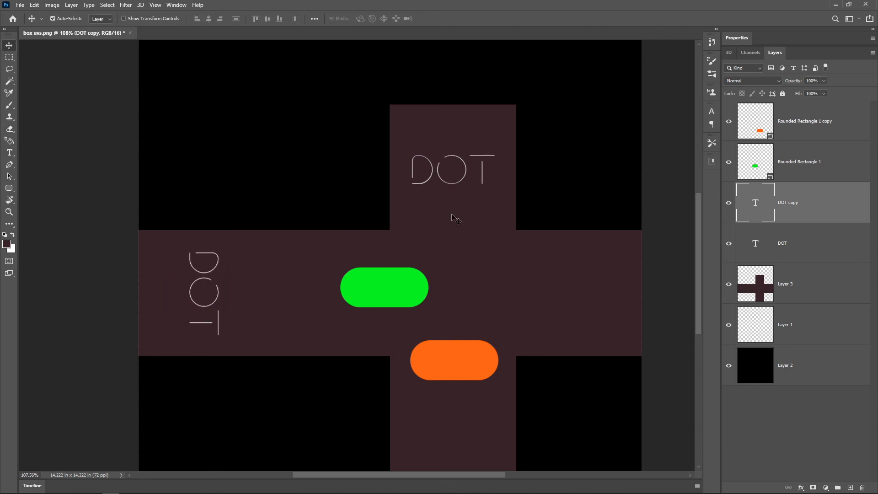
key(ctrl+0)
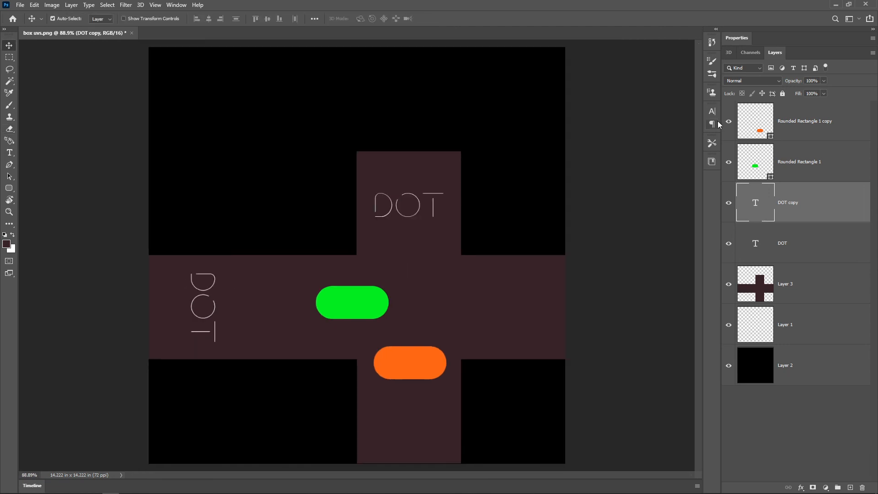
Change the font of the rotated DOT copy to Breaking Mad Regular.
click(712, 113)
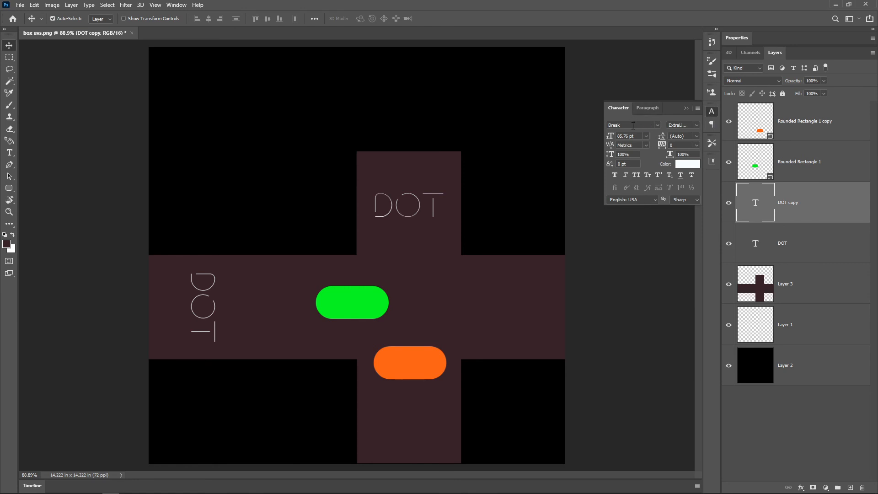
key(Down)
key(Down)
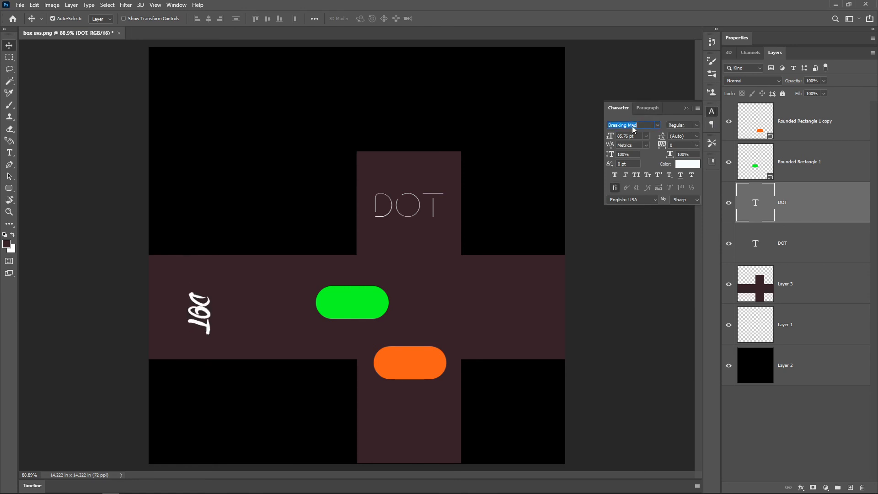
key(Return)
click(686, 108)
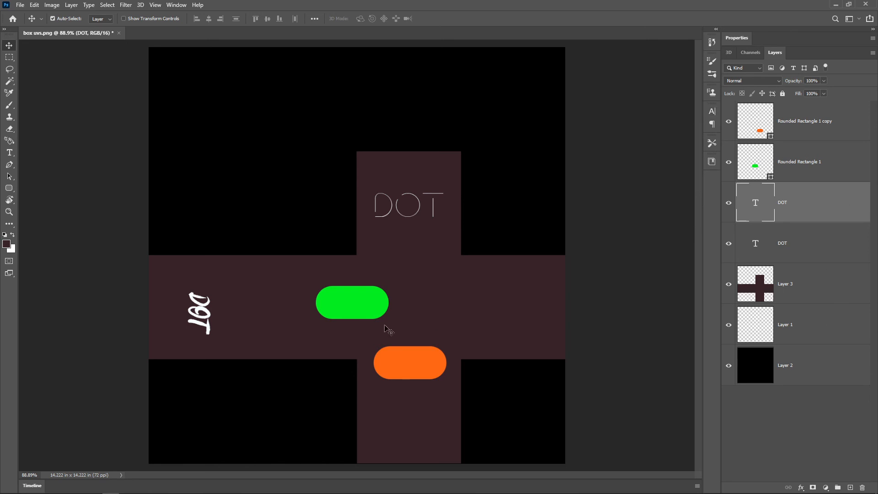
Save the texture on the Desktop as the JPEG box uvs.jpg and preview it in Photos.
key(ctrl)
key(ctrl+shift+s)
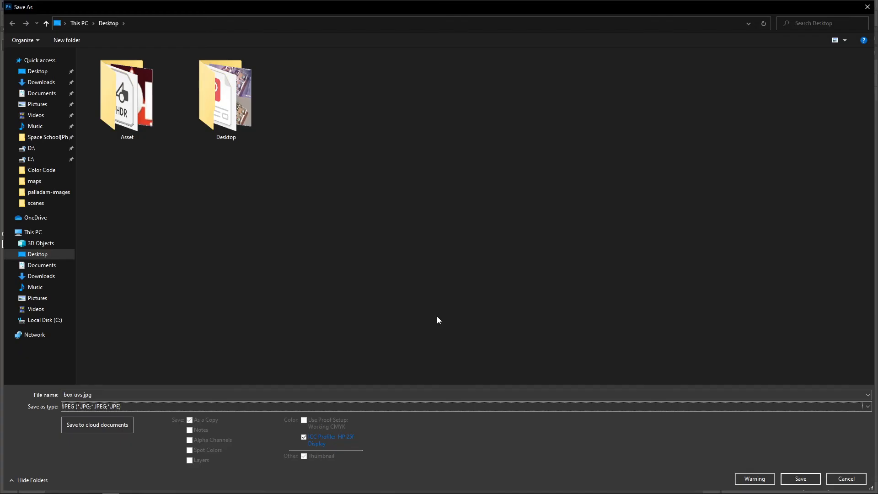
key(Return)
key(Return)
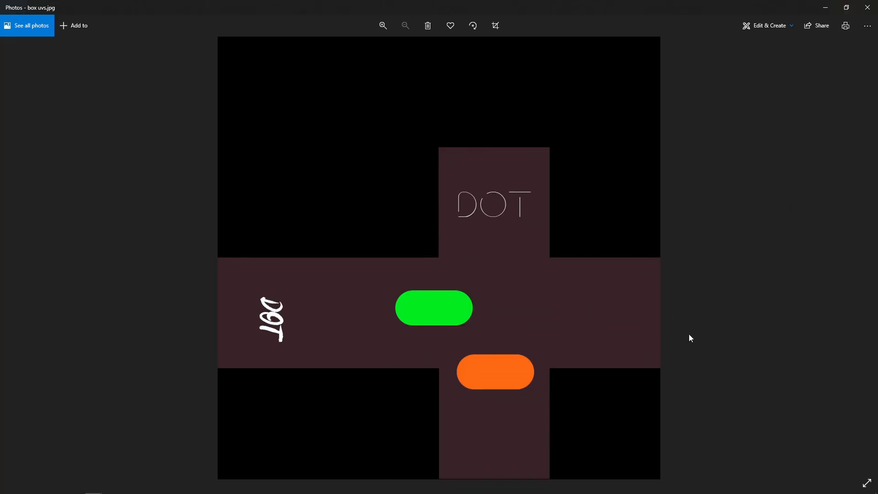
click(867, 7)
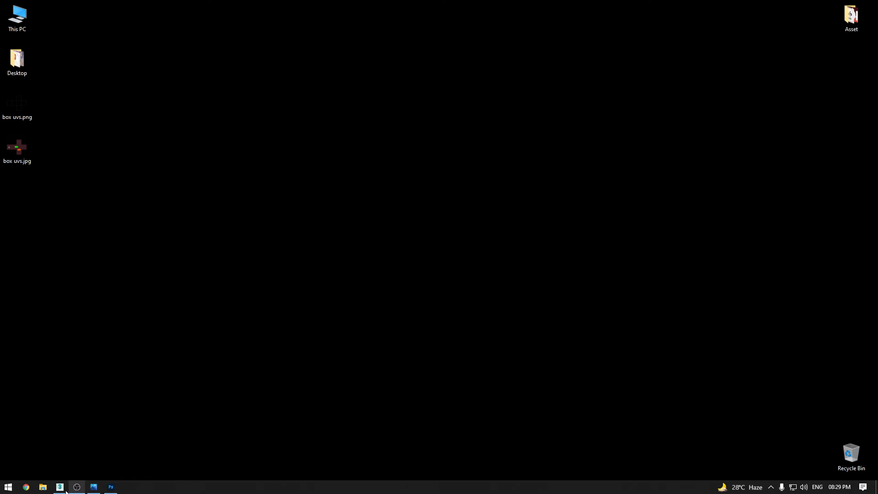
Switch to 3ds Max and close the UV editor and the rendered UV template windows.
click(64, 487)
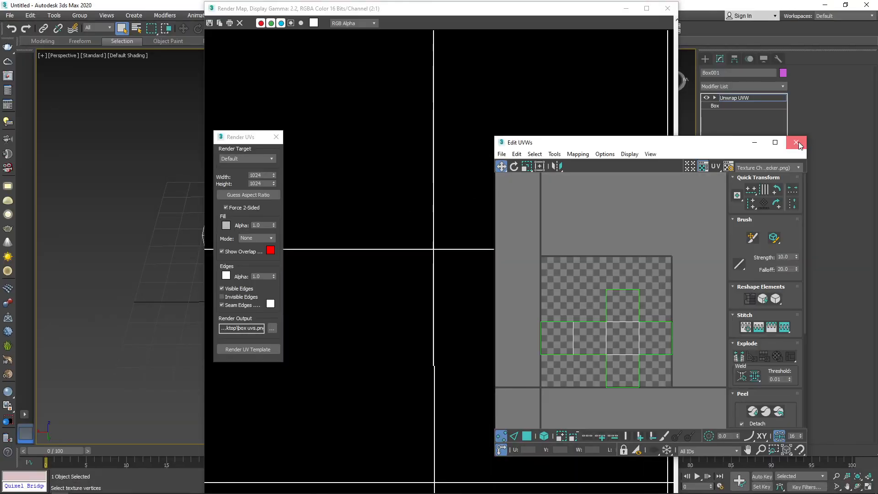
click(797, 142)
click(667, 8)
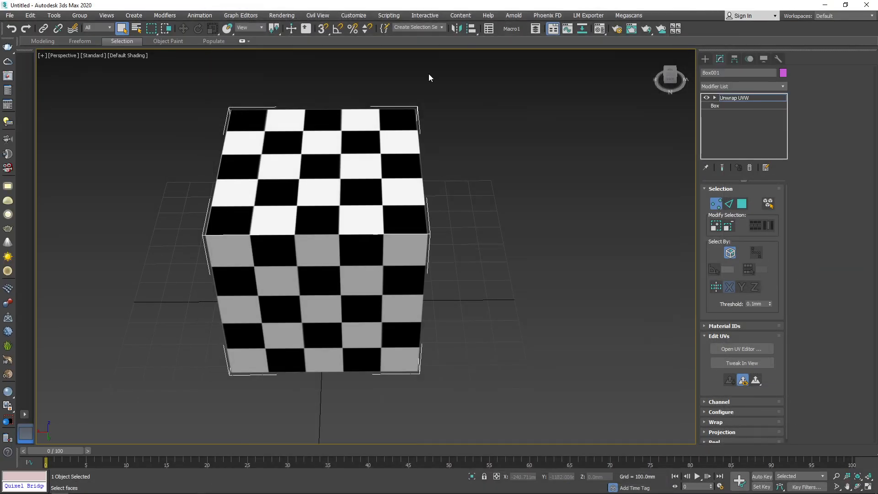
Assign the V-Ray material Material #2 to the cube, replacing its checker material.
click(600, 28)
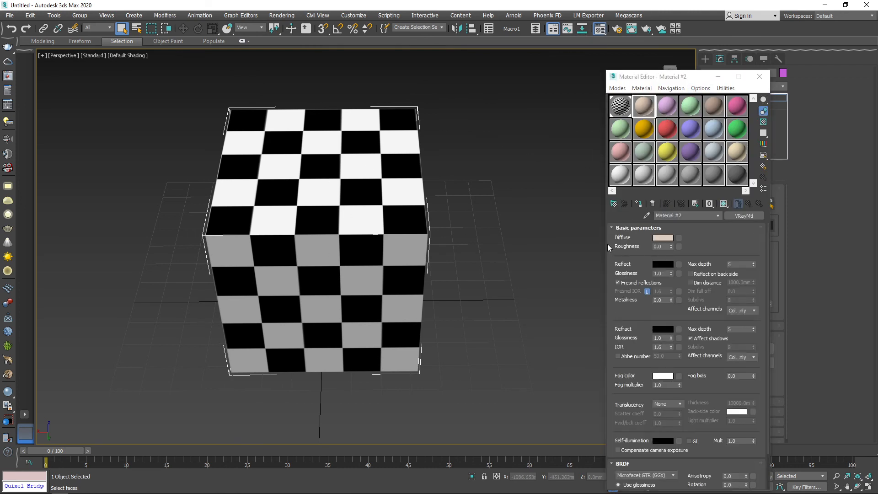
click(638, 203)
alt+middle_drag(241, 202, 435, 199)
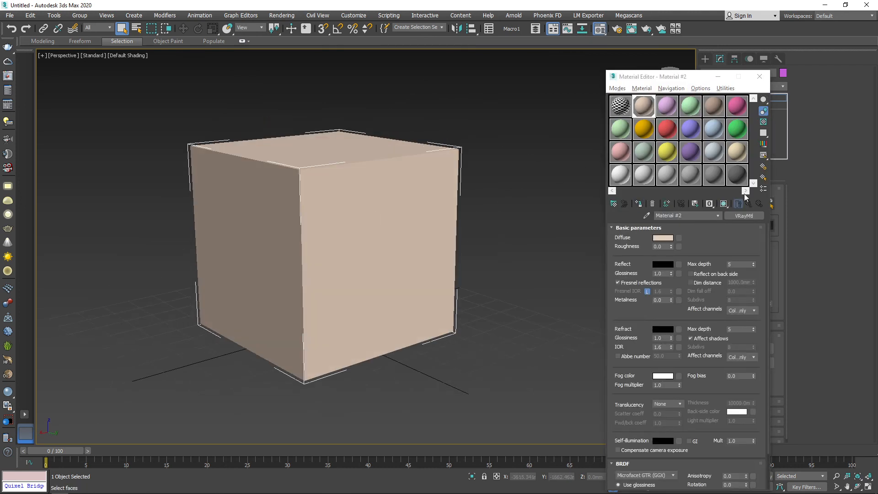
Load box uvs.jpg from the Desktop as a Bitmap into the material's diffuse map.
click(679, 246)
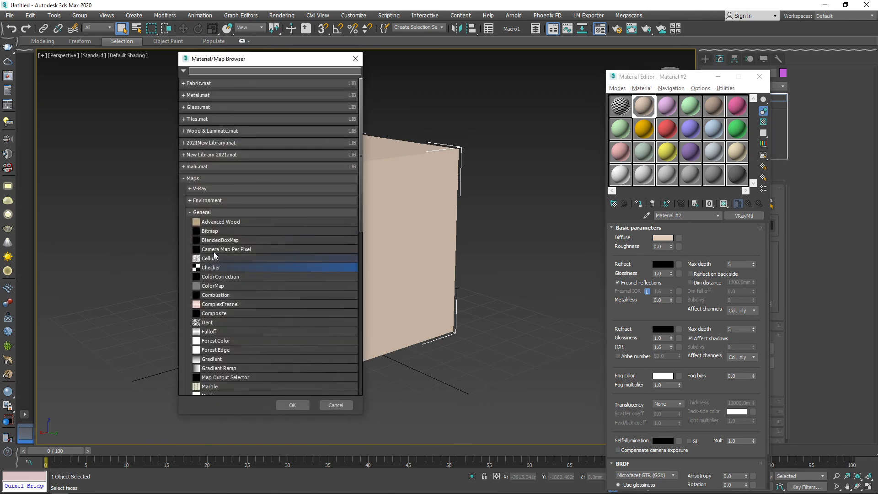
double_click(222, 231)
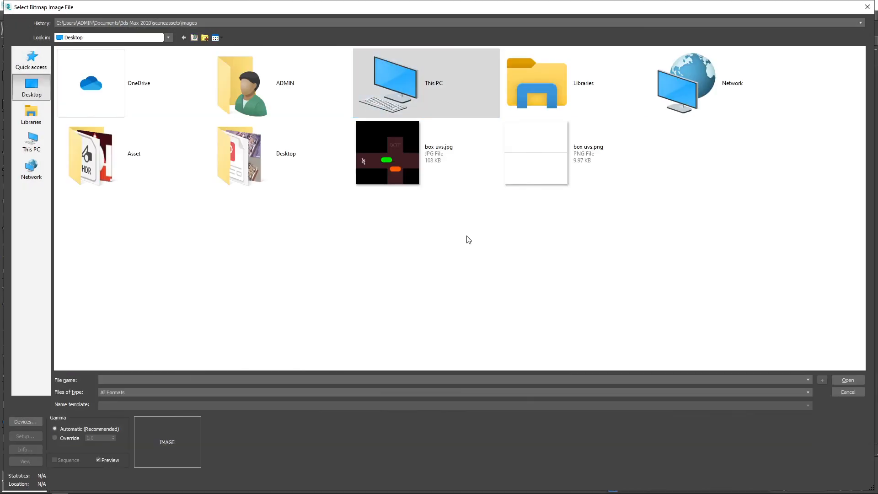
double_click(378, 156)
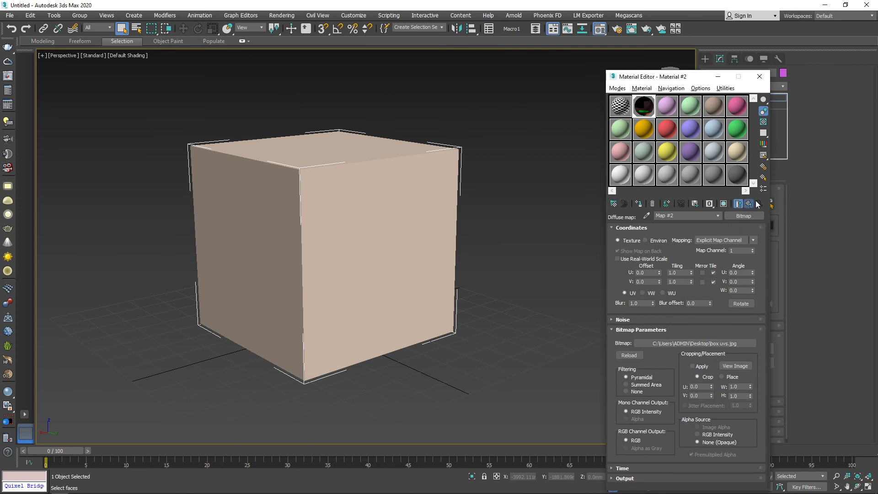
Return to the parent level of Material #2, show its shaded texture in the viewport, and inspect the cube's sides.
click(757, 204)
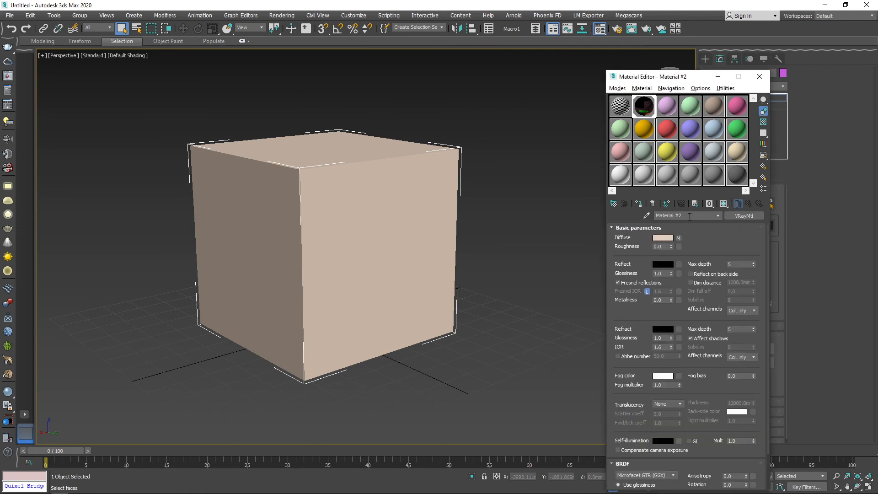
click(724, 207)
mouse_move(384, 265)
alt+middle_down()
mouse_move(349, 173)
mouse_move(380, 120)
mouse_move(514, 133)
mouse_move(241, 320)
mouse_move(294, 234)
mouse_move(264, 211)
alt+middle_up()
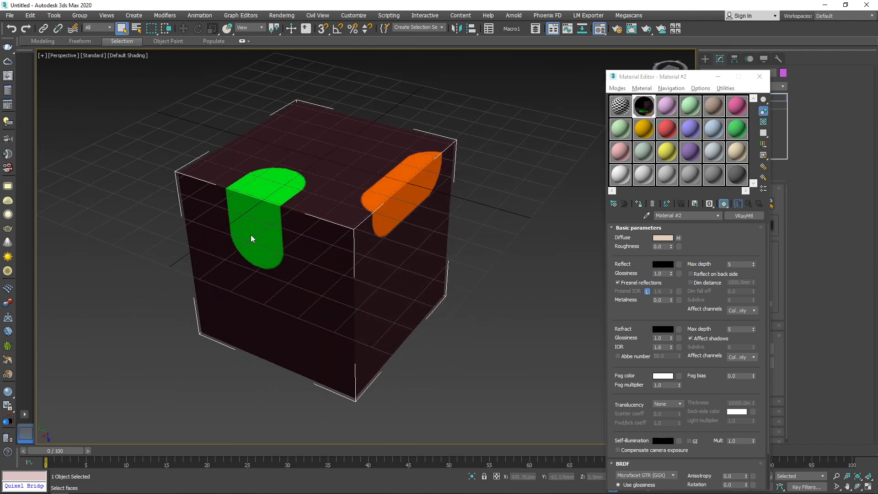
alt+middle_drag(233, 265, 473, 206)
Switch to Photoshop and prepare the Brush tool on Layer 3 with a brush size of 400.
key(alt+Tab)
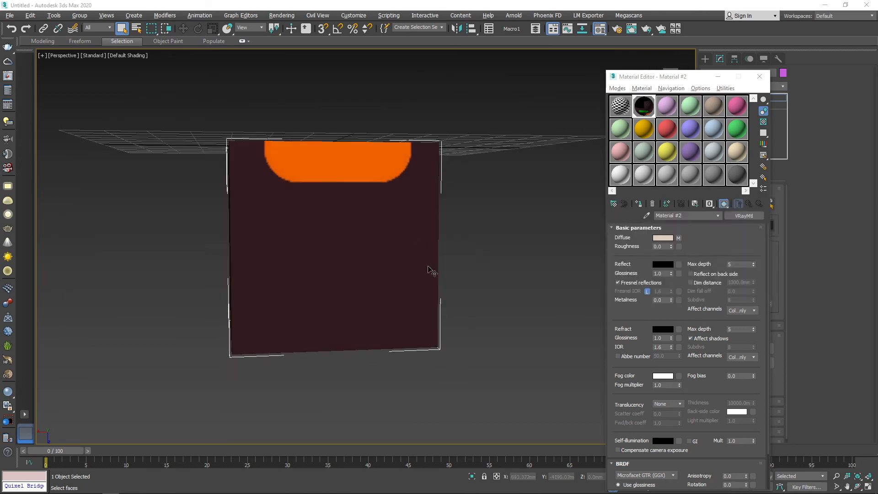
key(b)
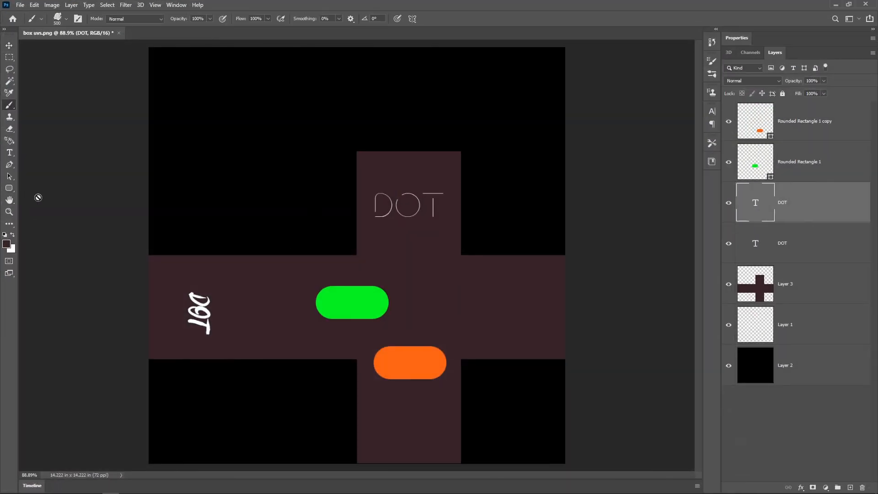
click(832, 289)
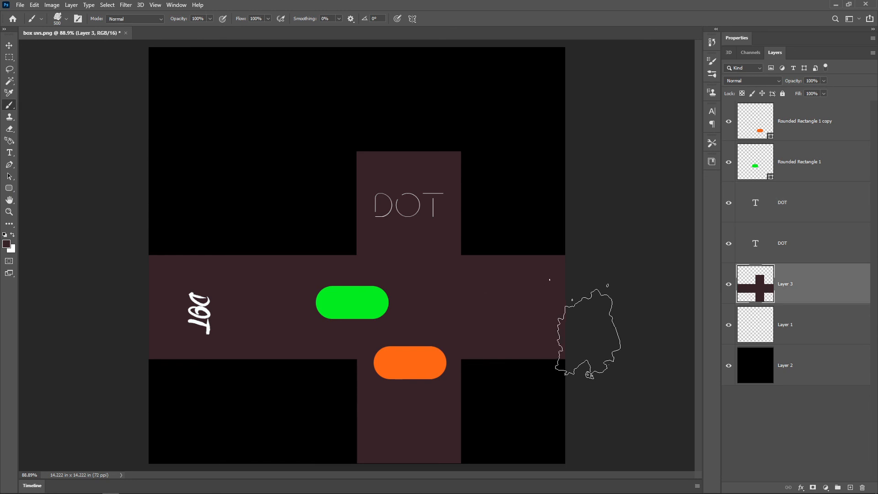
key(bracketleft)
key(bracketleft)
key(bracketleft)
key(bracketleft)
key(bracketleft)
key(bracketright)
key(bracketright)
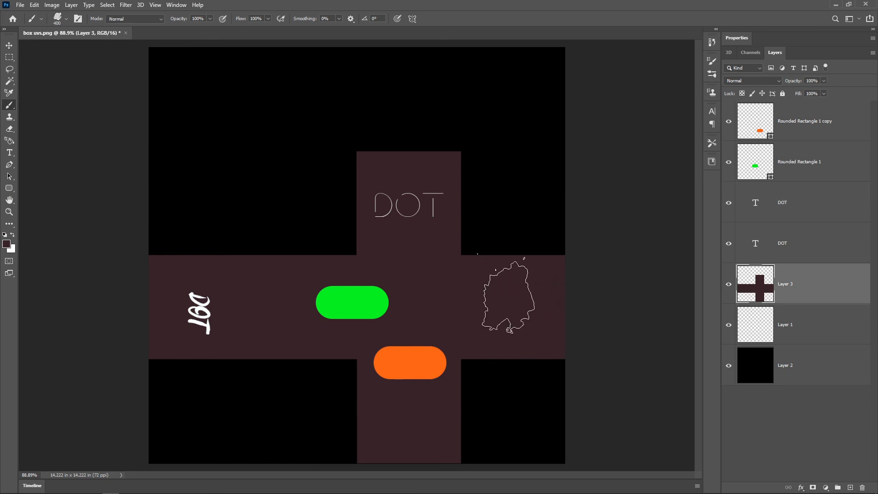
Choose a dark orange-red foreground color and paint large rough splotches across the UV layout on Layer 3.
click(6, 244)
drag(500, 294, 478, 301)
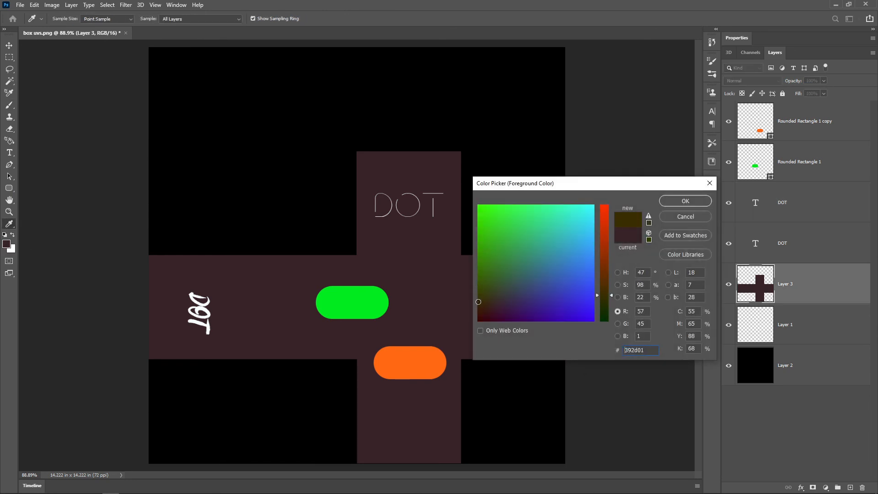
drag(604, 295, 604, 247)
click(685, 200)
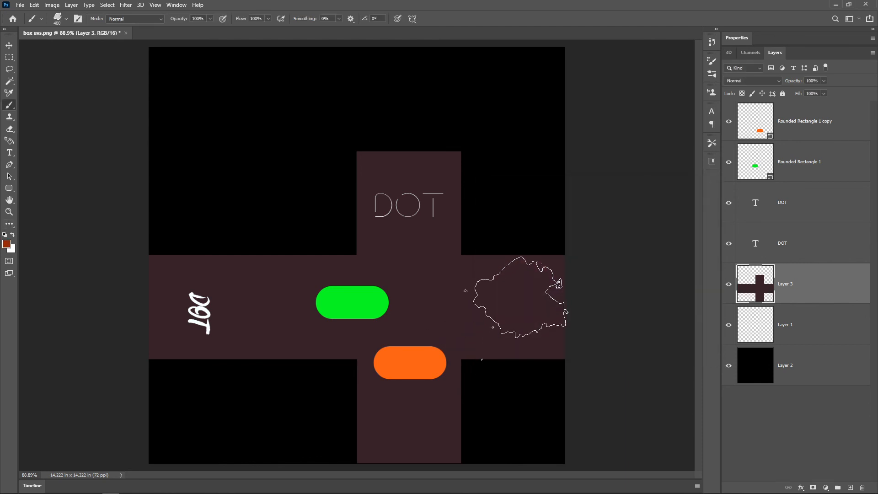
click(519, 297)
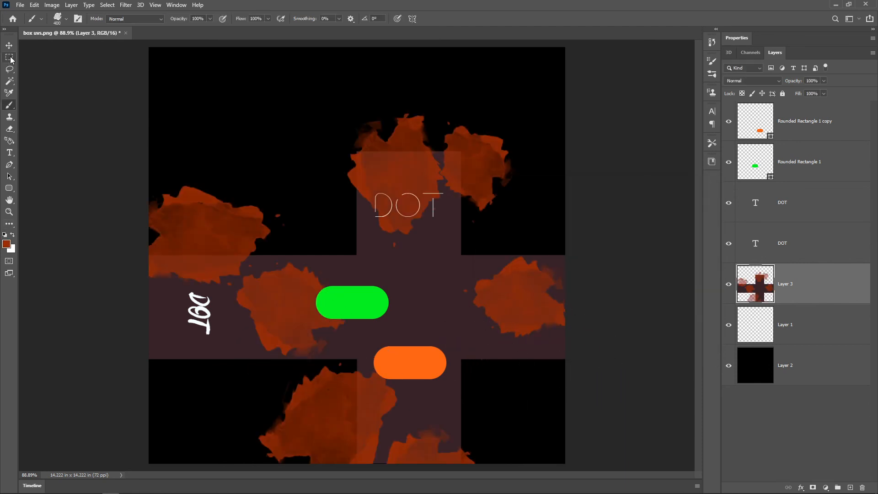
click(9, 45)
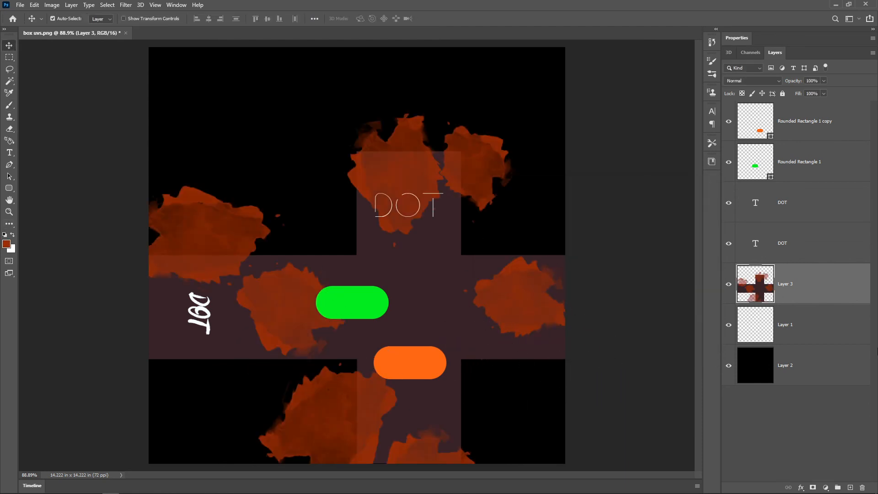
Save the repainted texture on the Desktop as a JPEG, overwriting box uvs.jpg.
key(ctrl+shift+s)
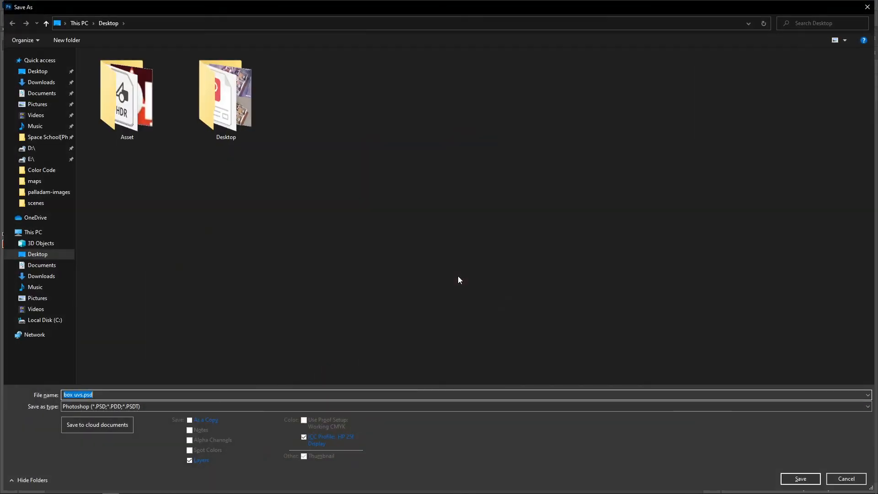
key(Tab)
key(j)
key(Return)
key(y)
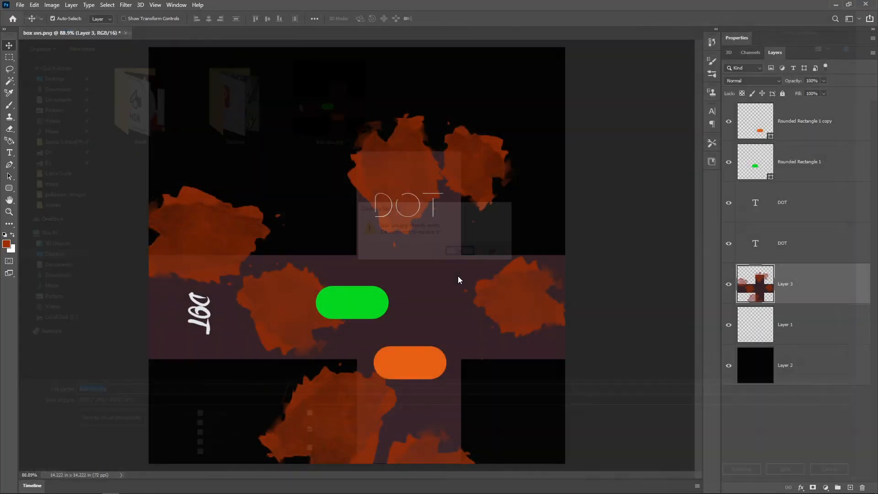
key(Return)
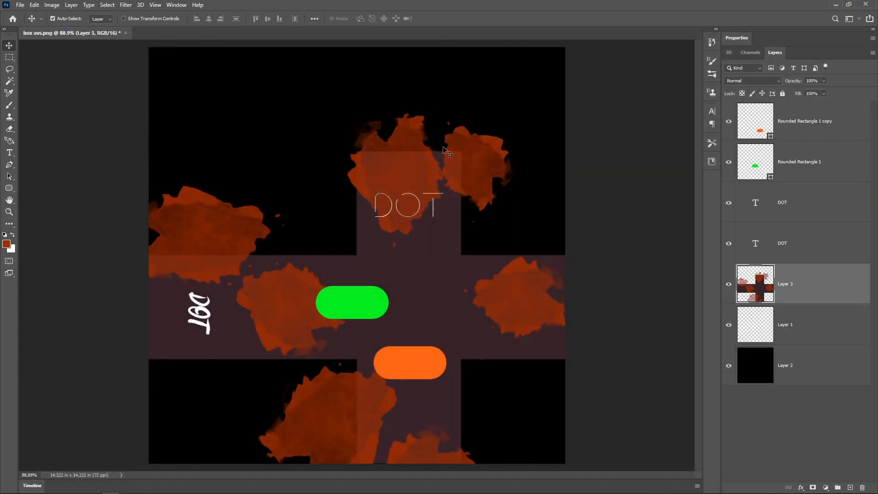
Switch to 3ds Max and examine the updated splotch texture on the top and sides of the cube.
key(alt+Tab)
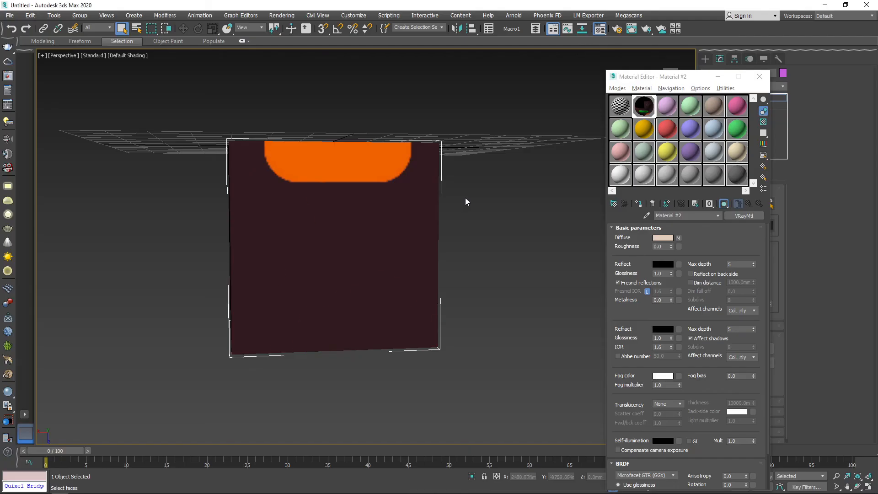
alt+middle_drag(247, 275, 735, 144)
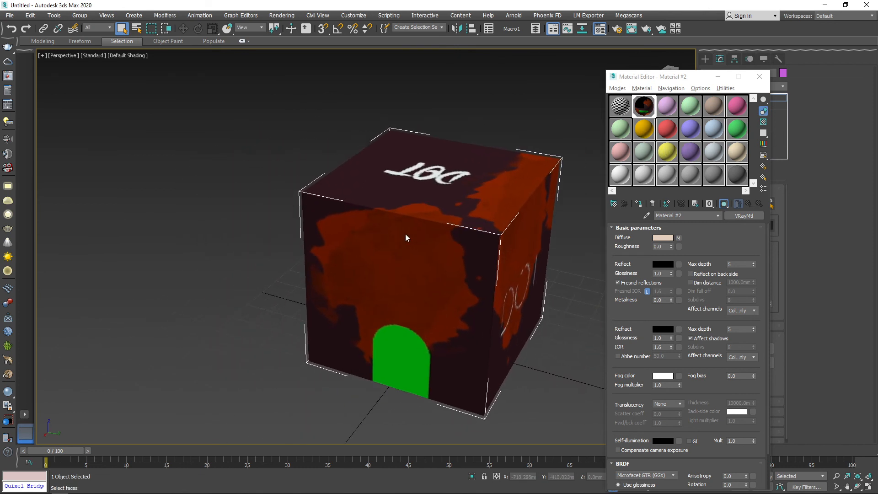
alt+middle_drag(419, 237, 494, 180)
middle_drag(471, 150, 422, 138)
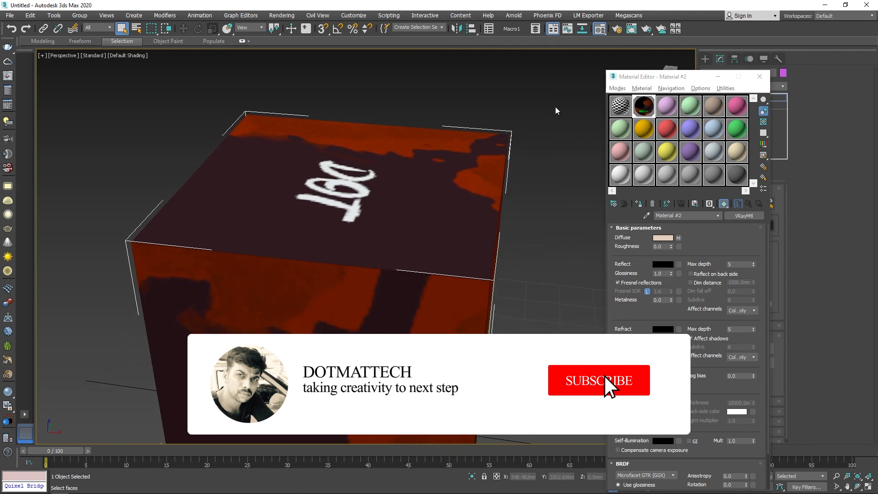
scroll(556, 110, down, 2)
click(745, 80)
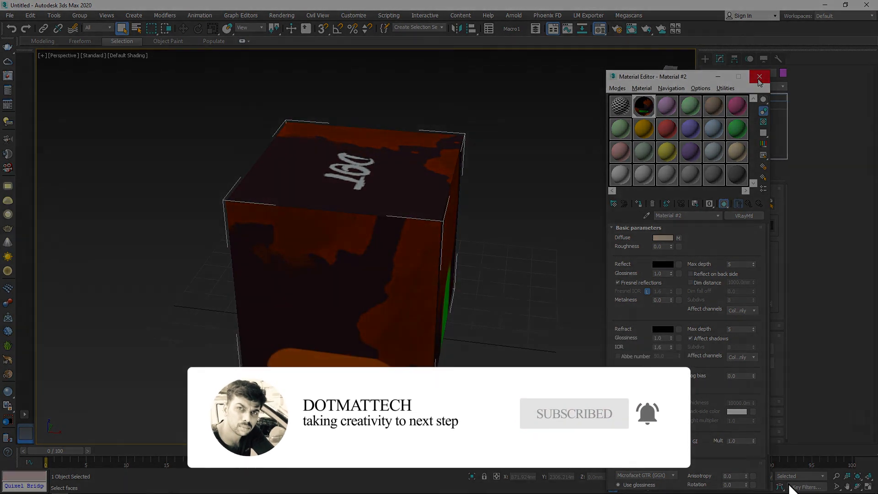